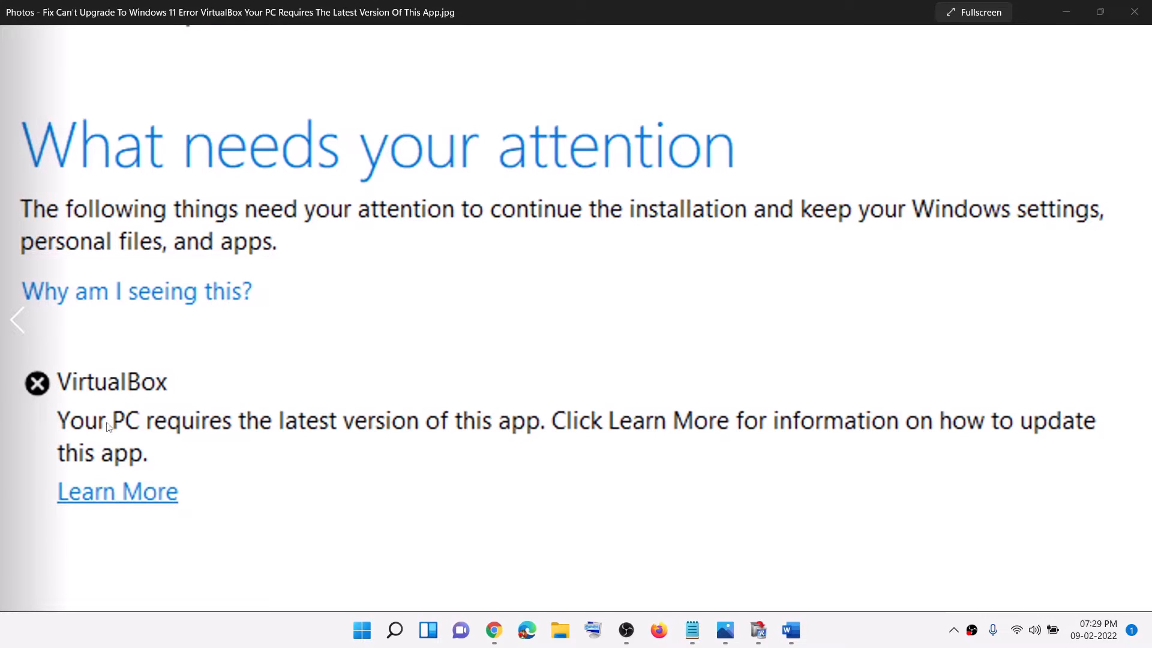
Switch to the Word instructions and copy the Revo Uninstaller download link under Step 1
{"action": "left_click", "coordinate": [792, 631]}
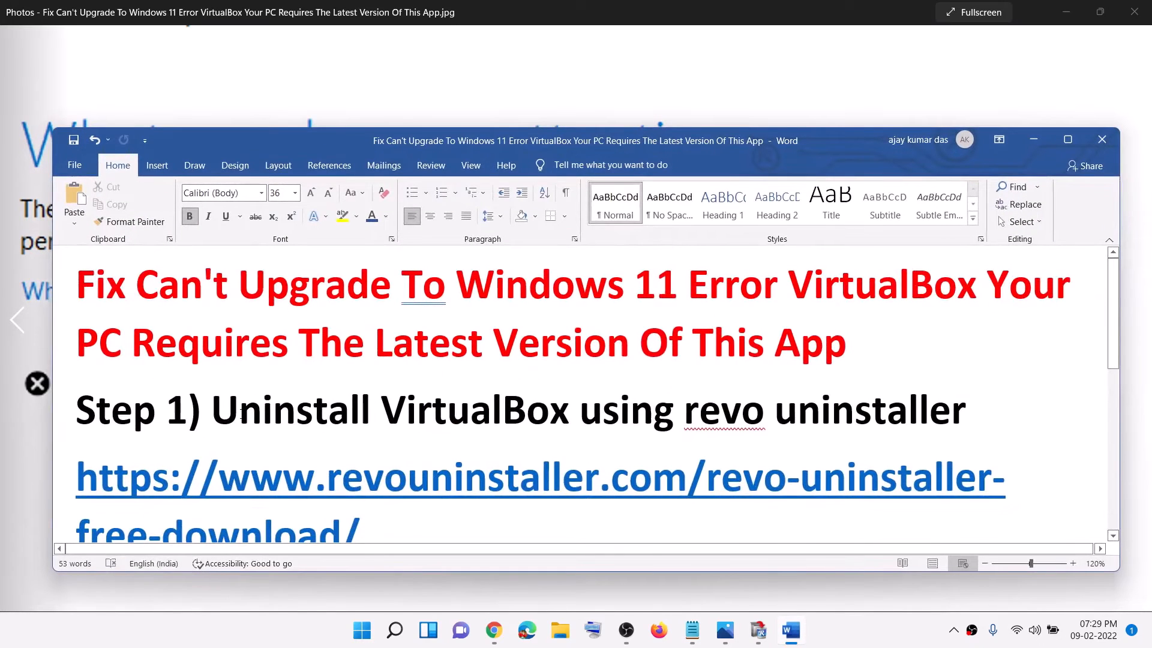
{"action": "left_click_drag", "start_coordinate": [238, 409], "coordinate": [966, 414]}
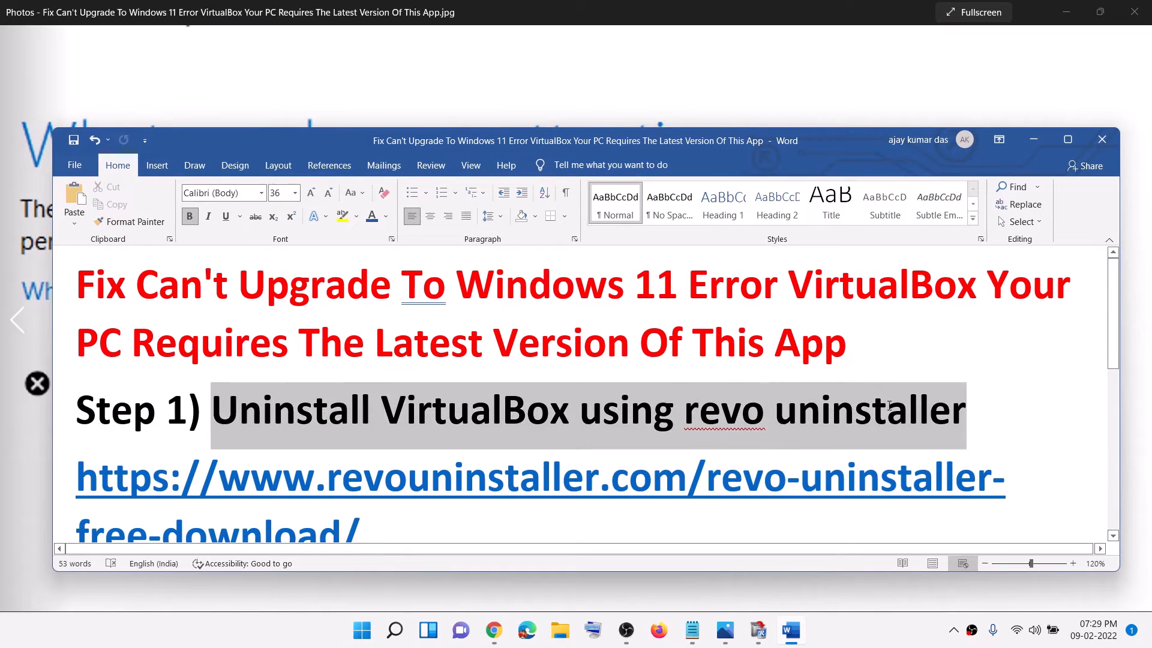
{"action": "scroll", "coordinate": [769, 424], "scroll_direction": "down", "scroll_amount": 1}
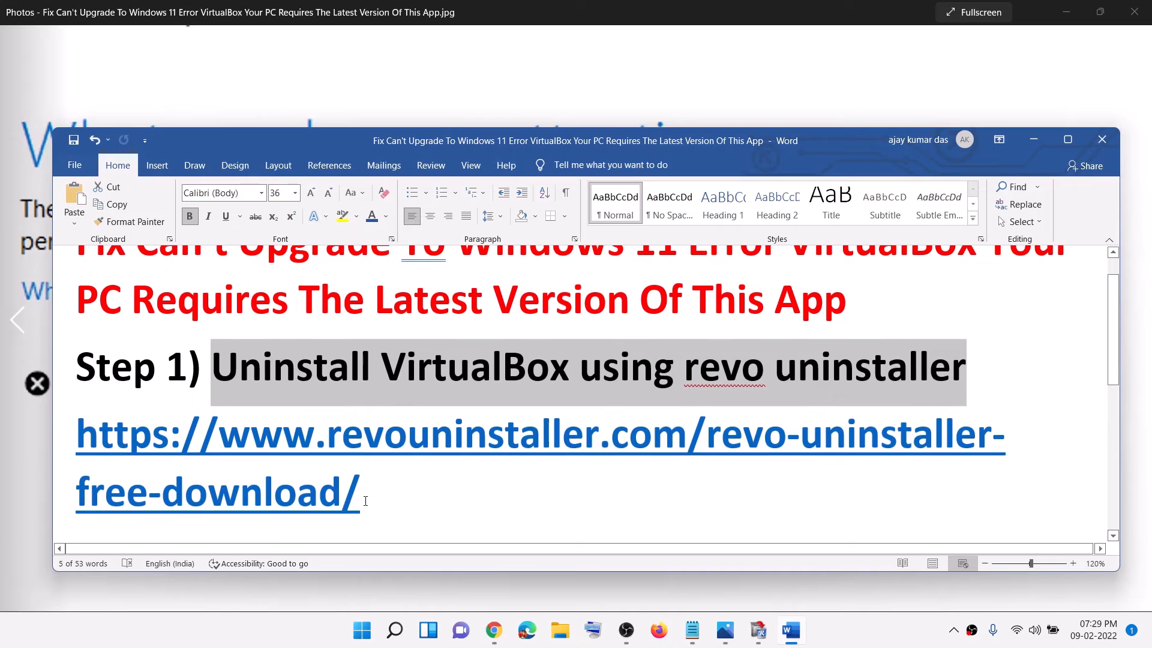
{"action": "left_click_drag", "start_coordinate": [363, 502], "coordinate": [79, 447]}
{"action": "right_click", "coordinate": [163, 454]}
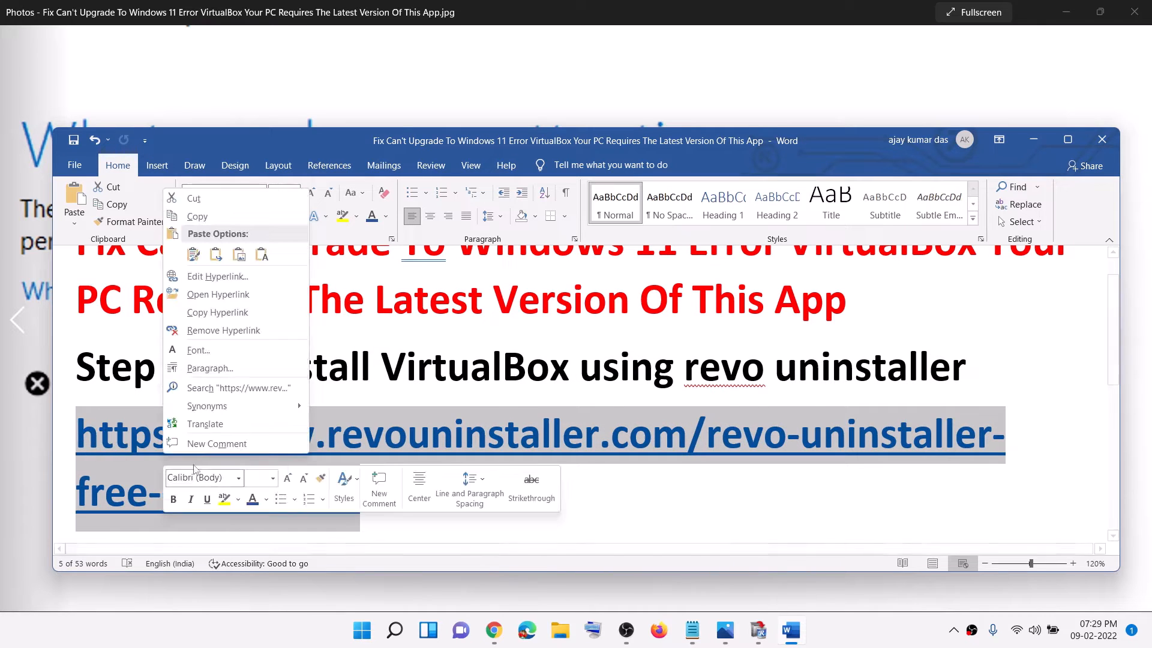
{"action": "left_click", "coordinate": [198, 216]}
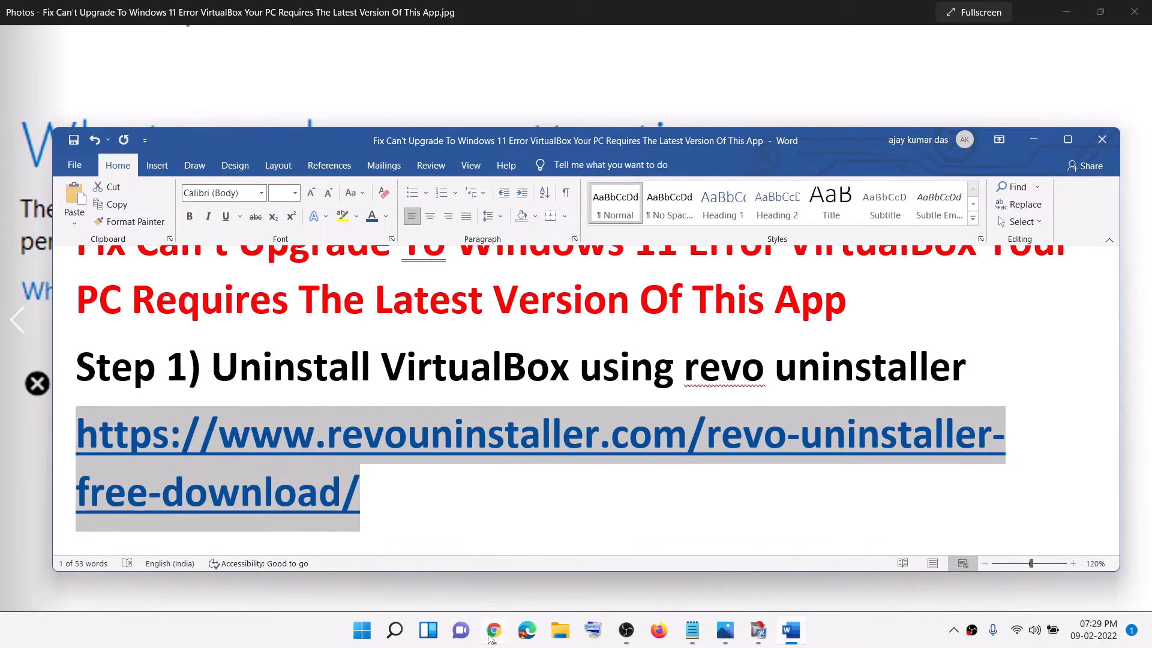
Switch to Chrome, download the Revo Uninstaller Pro free trial and keep the RevoUninProSetup.exe file
{"action": "left_click", "coordinate": [494, 630]}
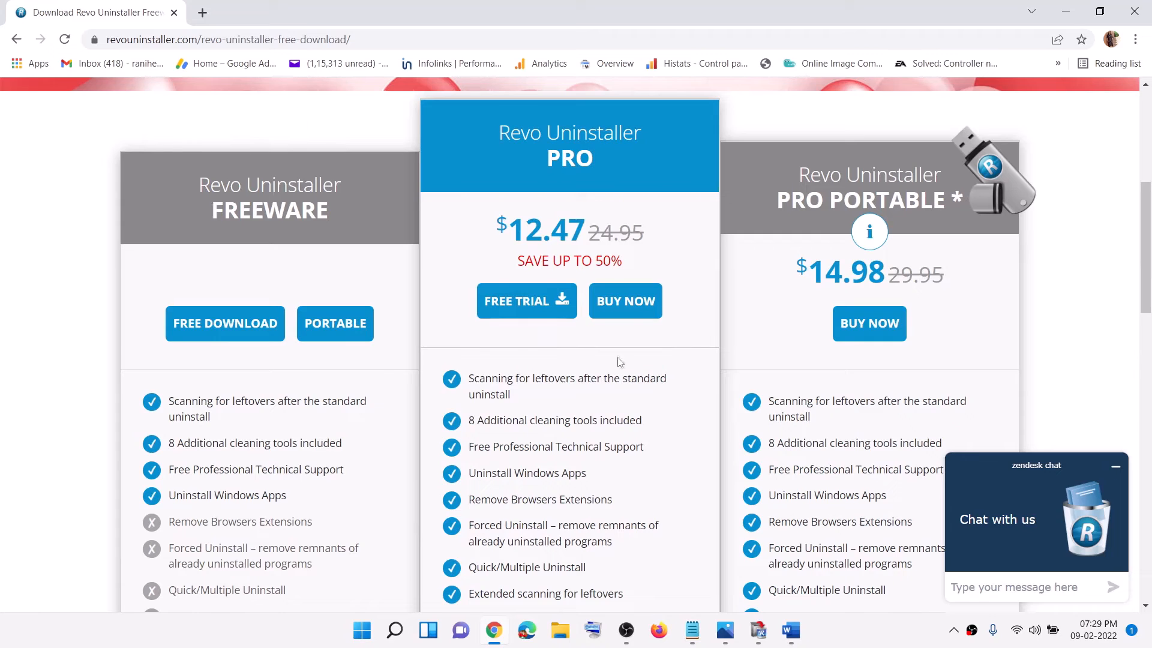
{"action": "left_click", "coordinate": [517, 315]}
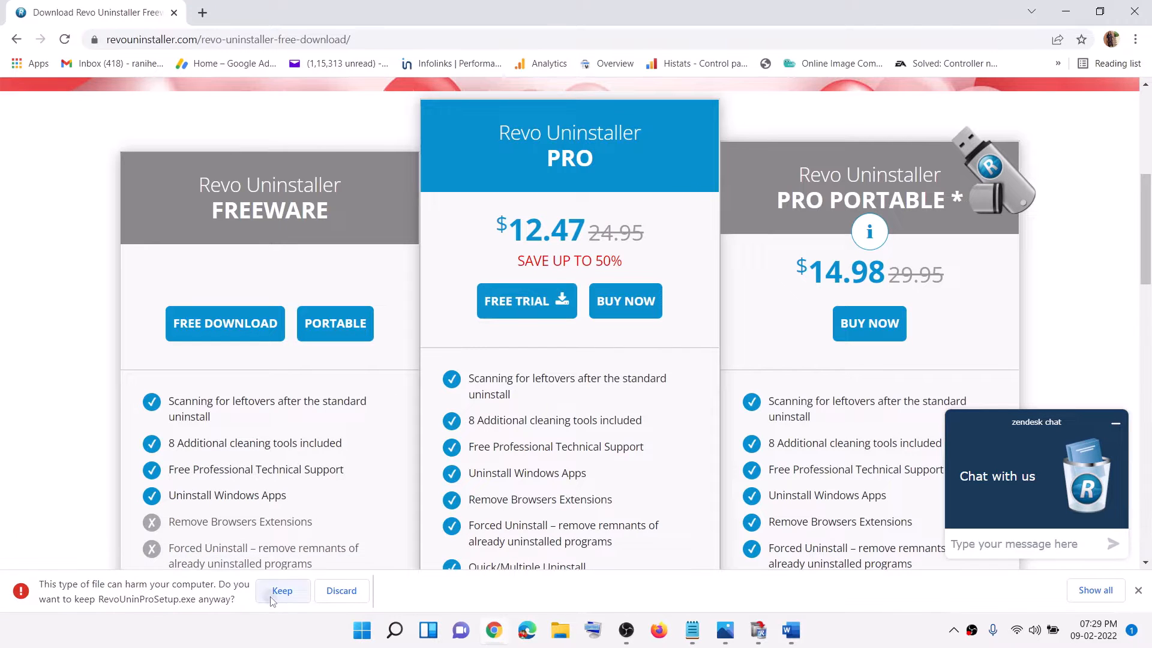
{"action": "left_click", "coordinate": [279, 589]}
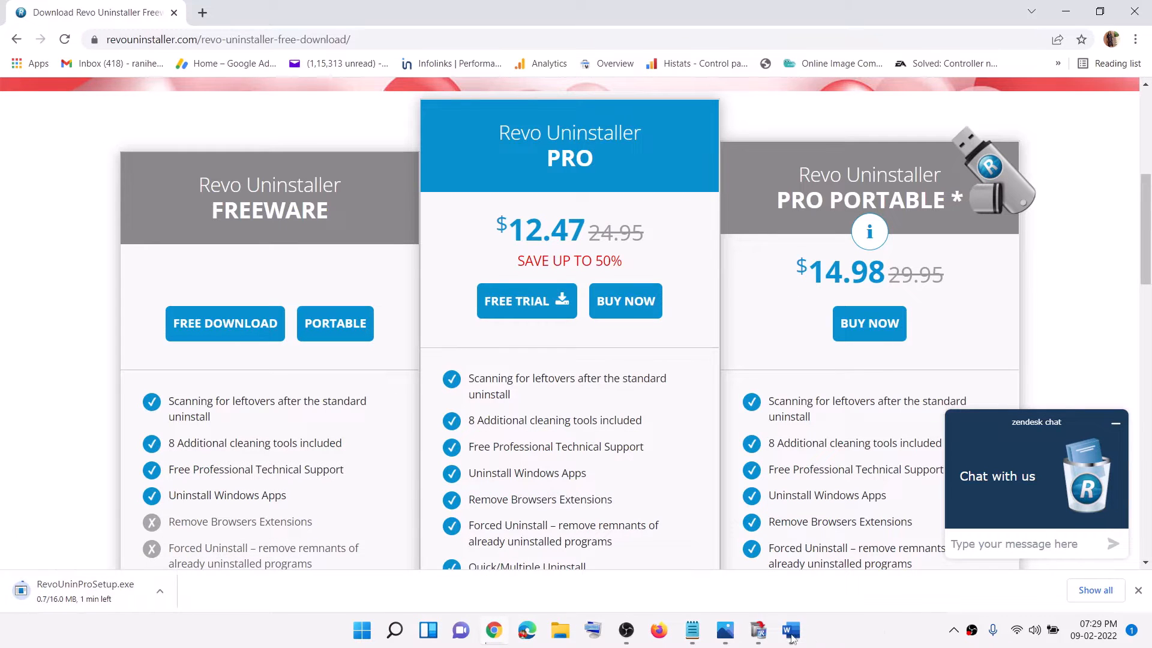
Switch to Revo Uninstaller and start uninstalling Oracle VM VirtualBox 6.1.32, making a system restore point first
{"action": "left_click", "coordinate": [759, 632]}
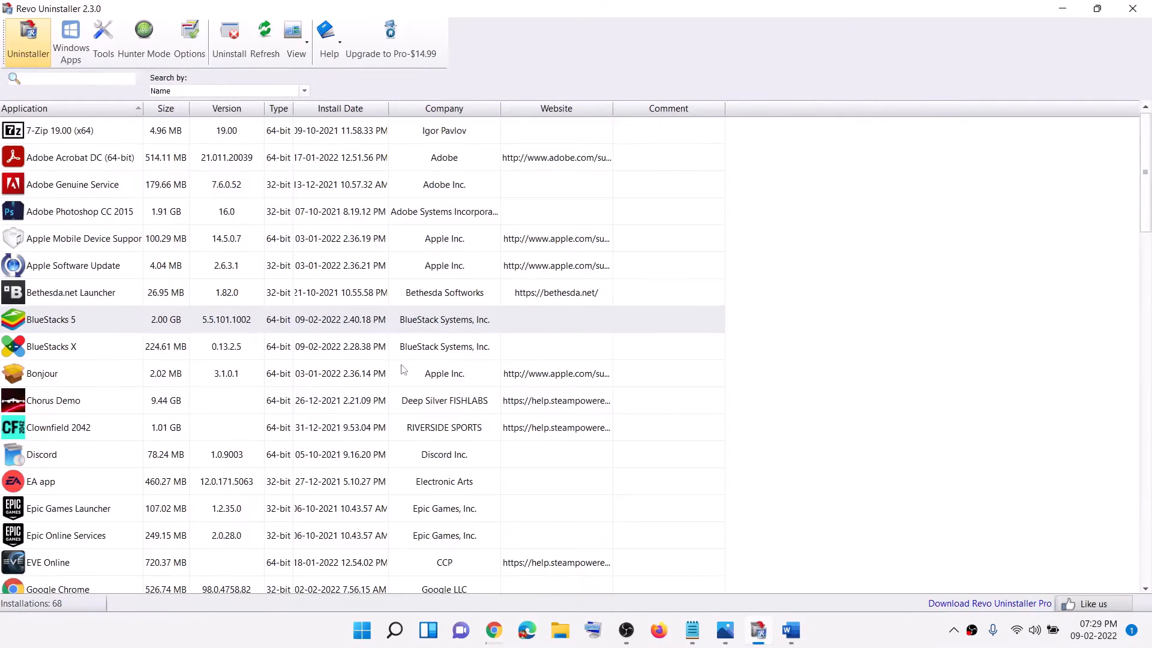
{"action": "left_click", "coordinate": [246, 401]}
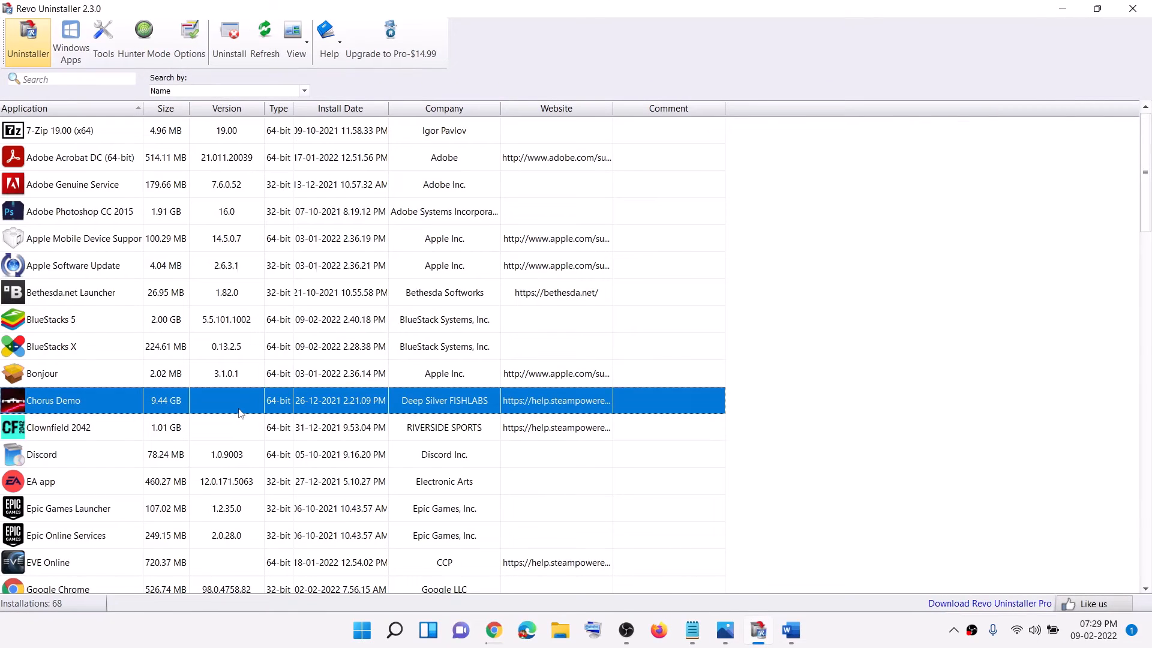
{"action": "scroll", "coordinate": [240, 412], "scroll_direction": "down", "scroll_amount": 17}
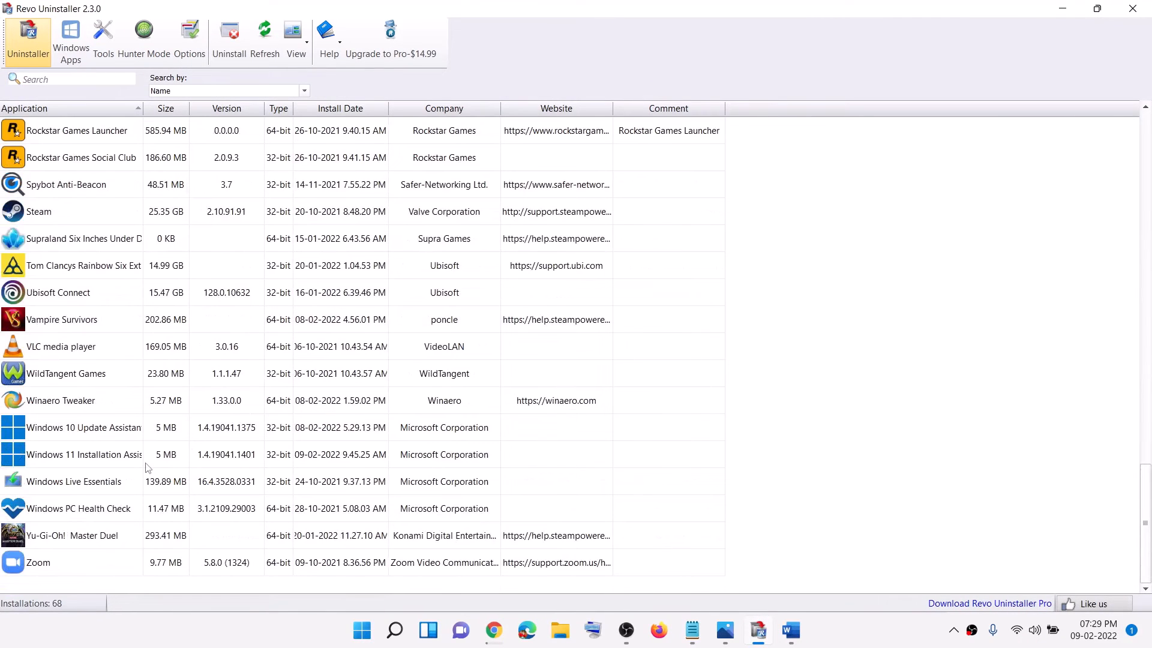
{"action": "scroll", "coordinate": [120, 364], "scroll_direction": "up", "scroll_amount": 2}
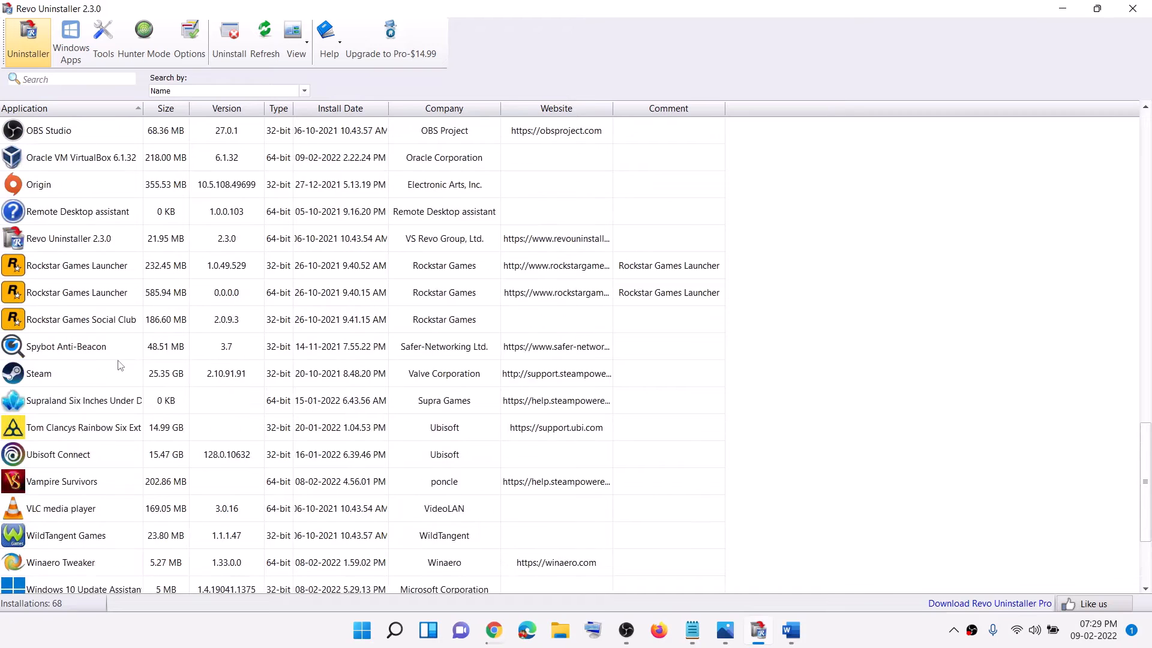
{"action": "left_click", "coordinate": [114, 169]}
{"action": "scroll", "coordinate": [270, 288], "scroll_direction": "up", "scroll_amount": 2}
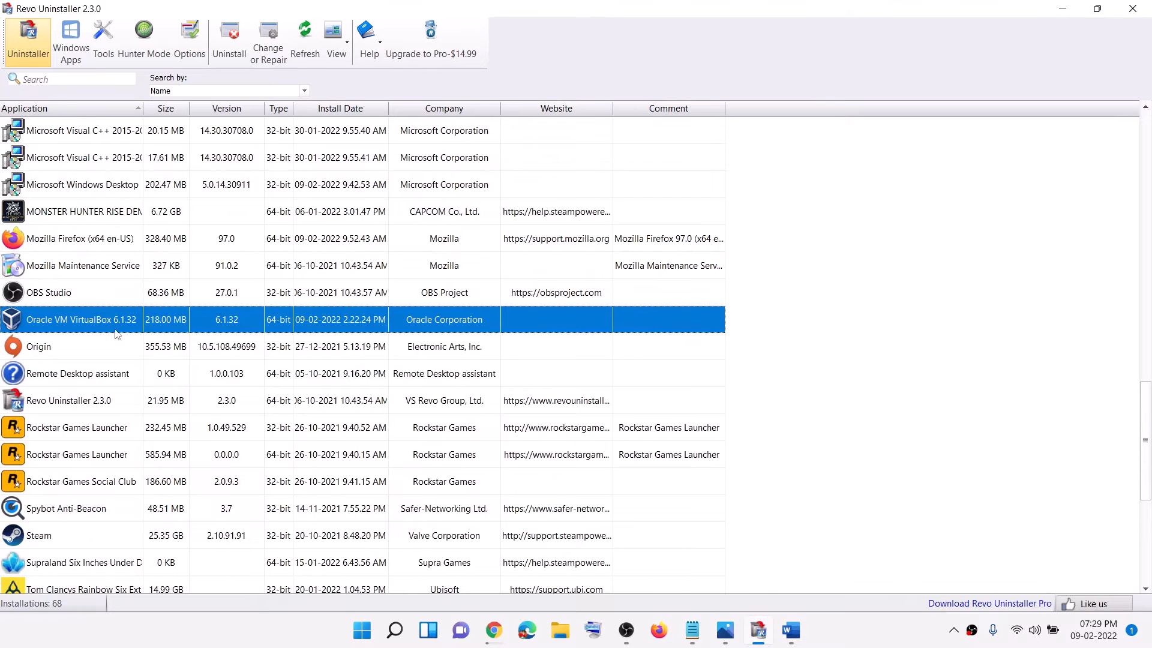
{"action": "left_click", "coordinate": [230, 39]}
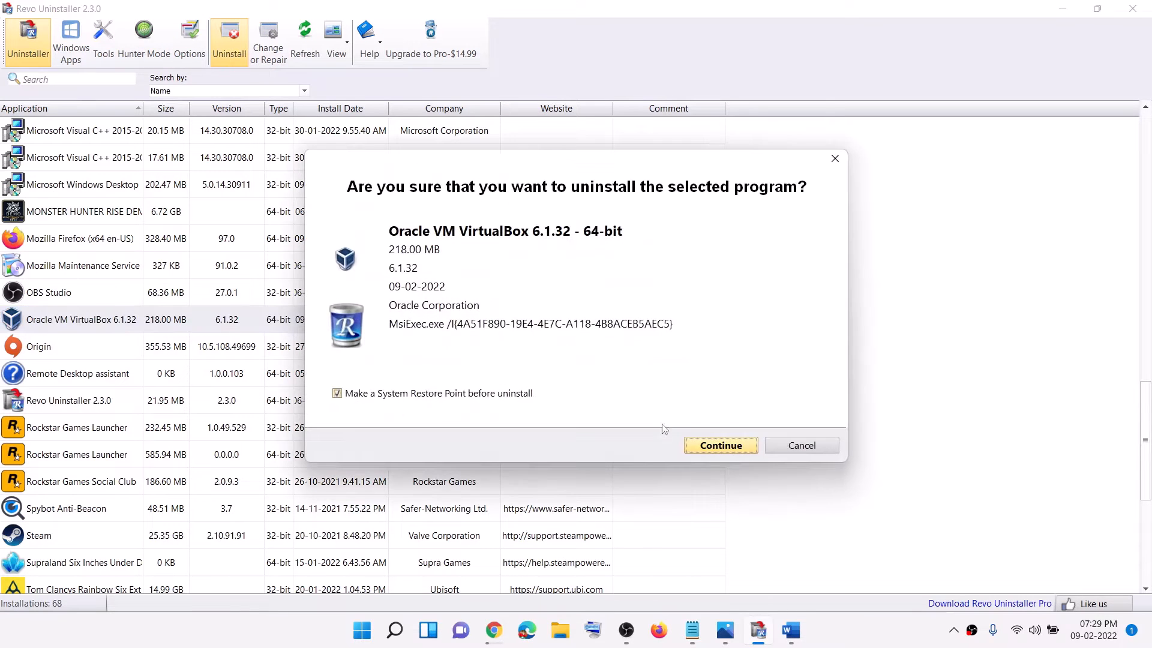
{"action": "left_click", "coordinate": [706, 445]}
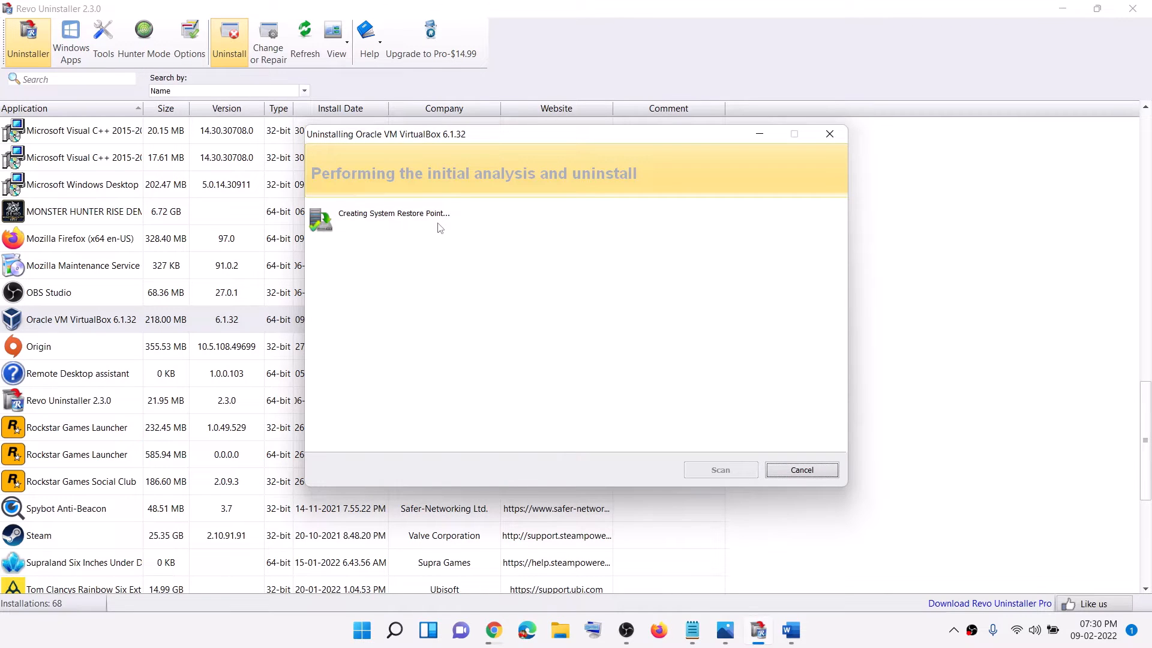
Choose Remove in the VirtualBox setup wizard, remove the program and finish the wizard
{"action": "left_click", "coordinate": [842, 637]}
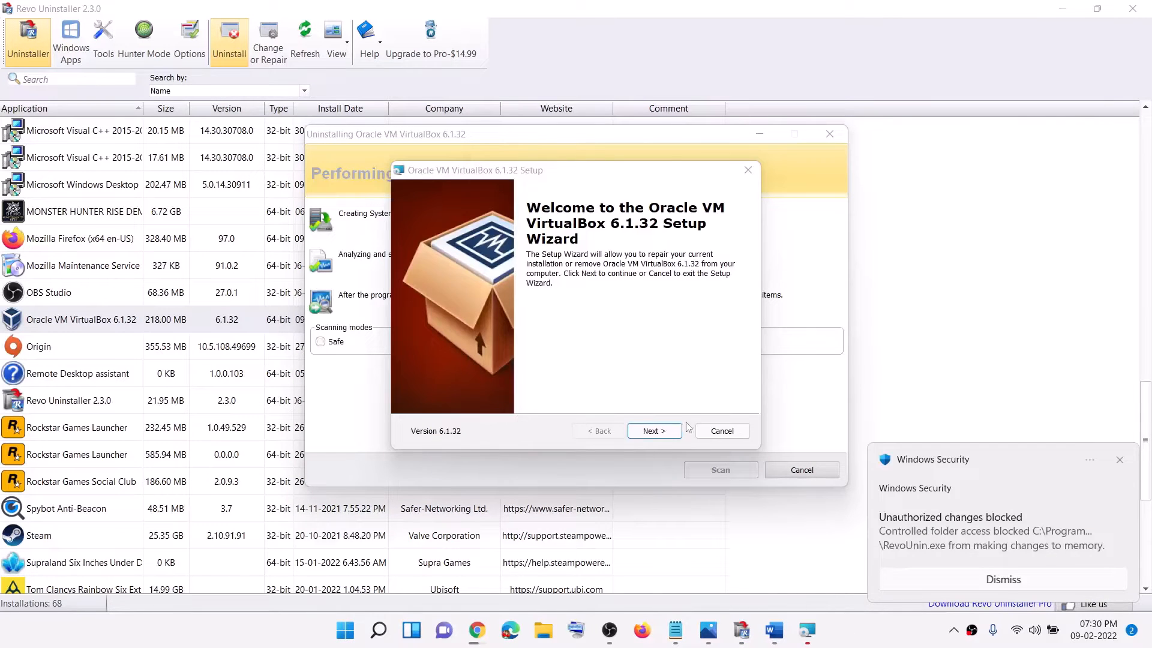
{"action": "left_click", "coordinate": [666, 432]}
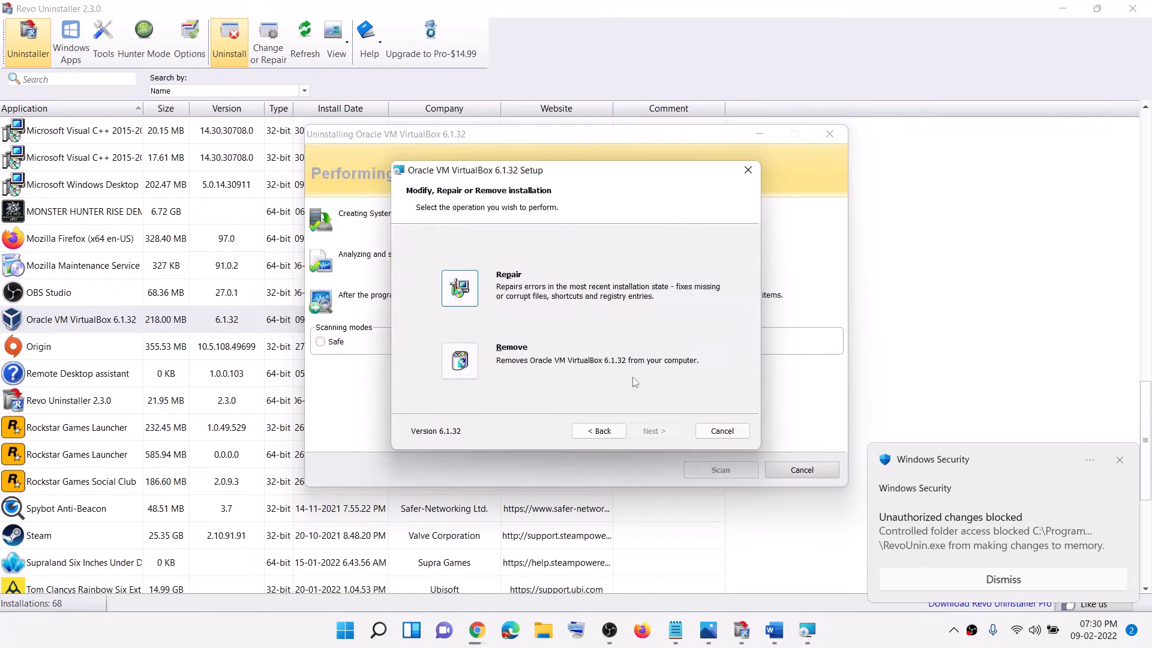
{"action": "left_click", "coordinate": [483, 363]}
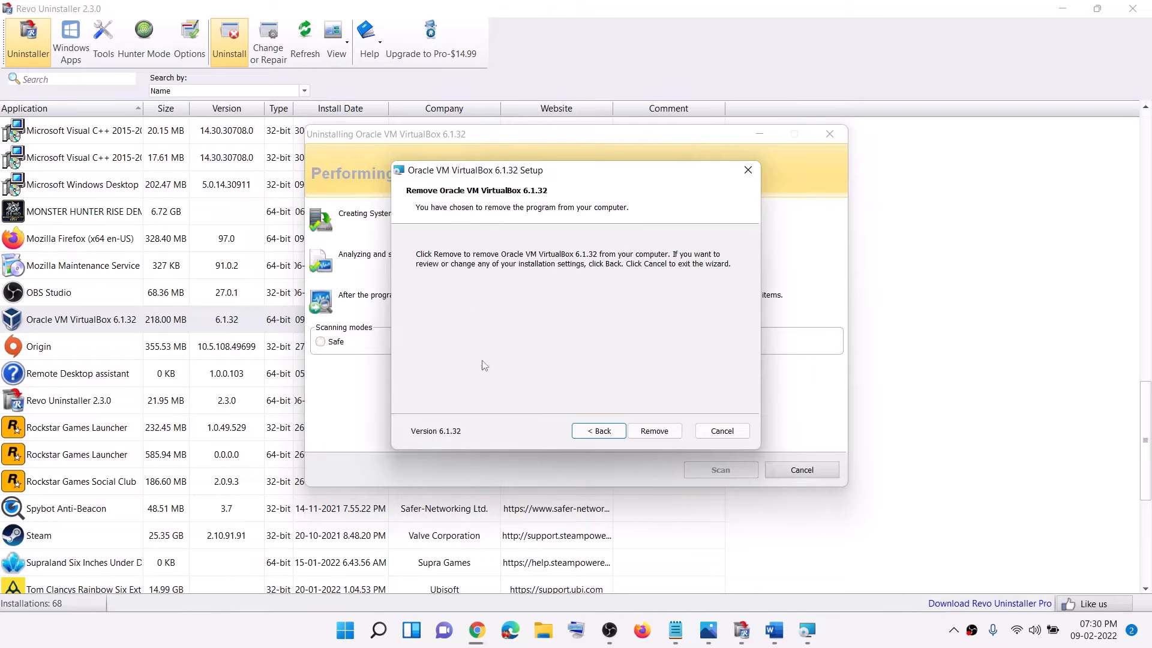
{"action": "left_click", "coordinate": [655, 432]}
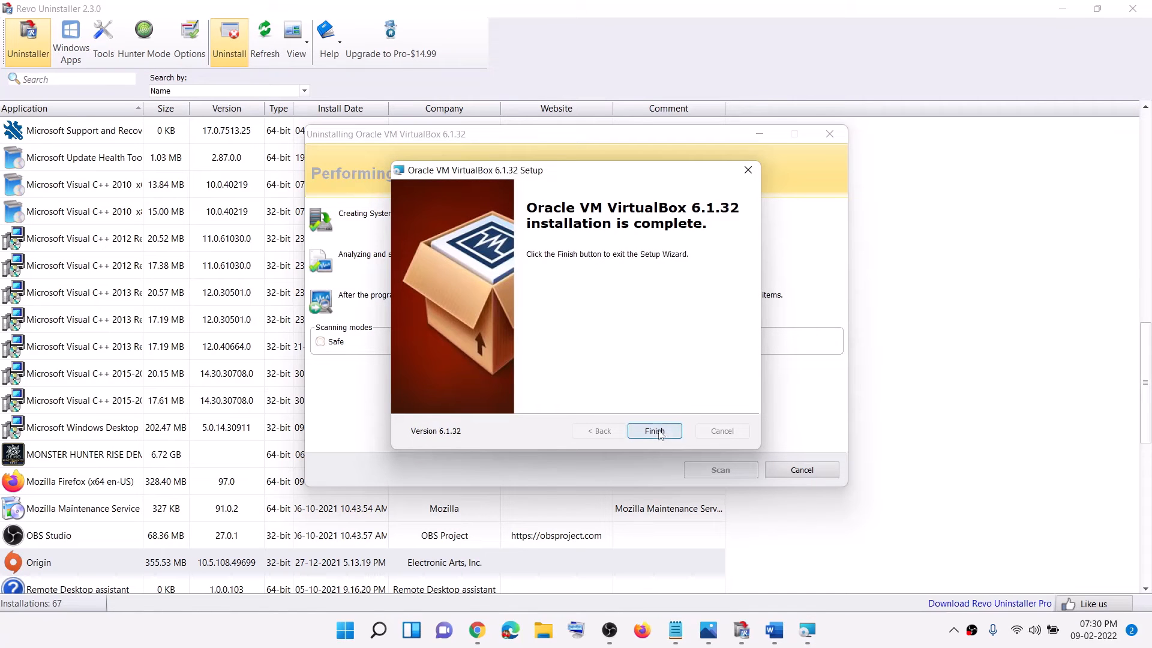
{"action": "left_click", "coordinate": [655, 432]}
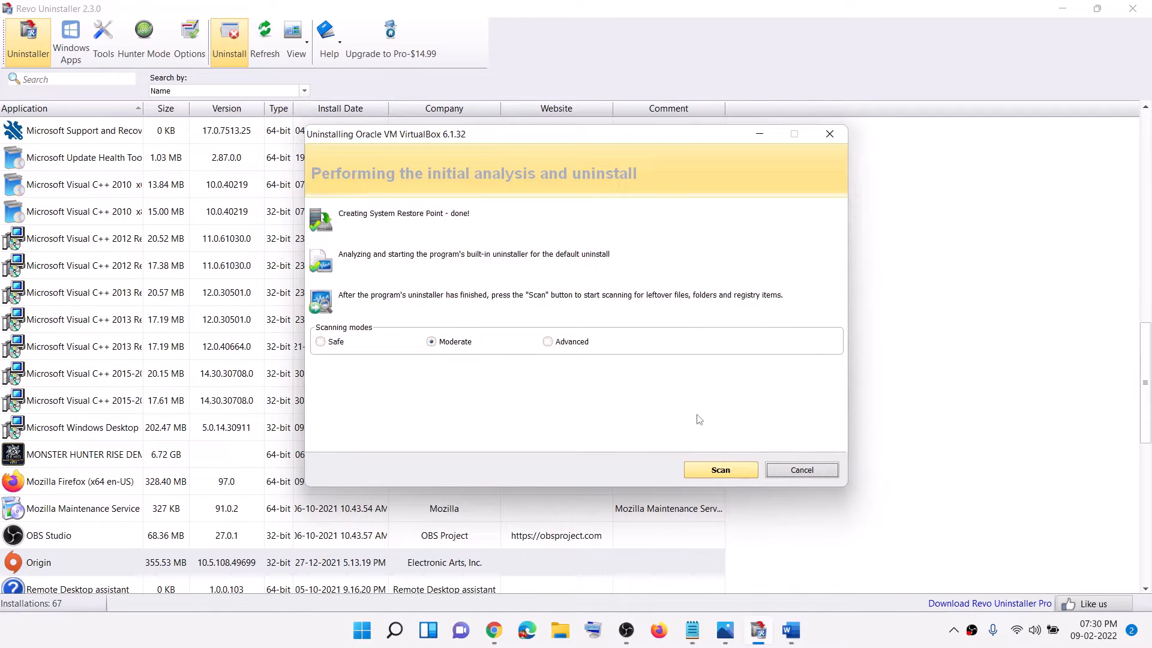
Scan for VirtualBox leftovers in Moderate mode and delete all the leftover registry items
{"action": "left_click", "coordinate": [721, 473]}
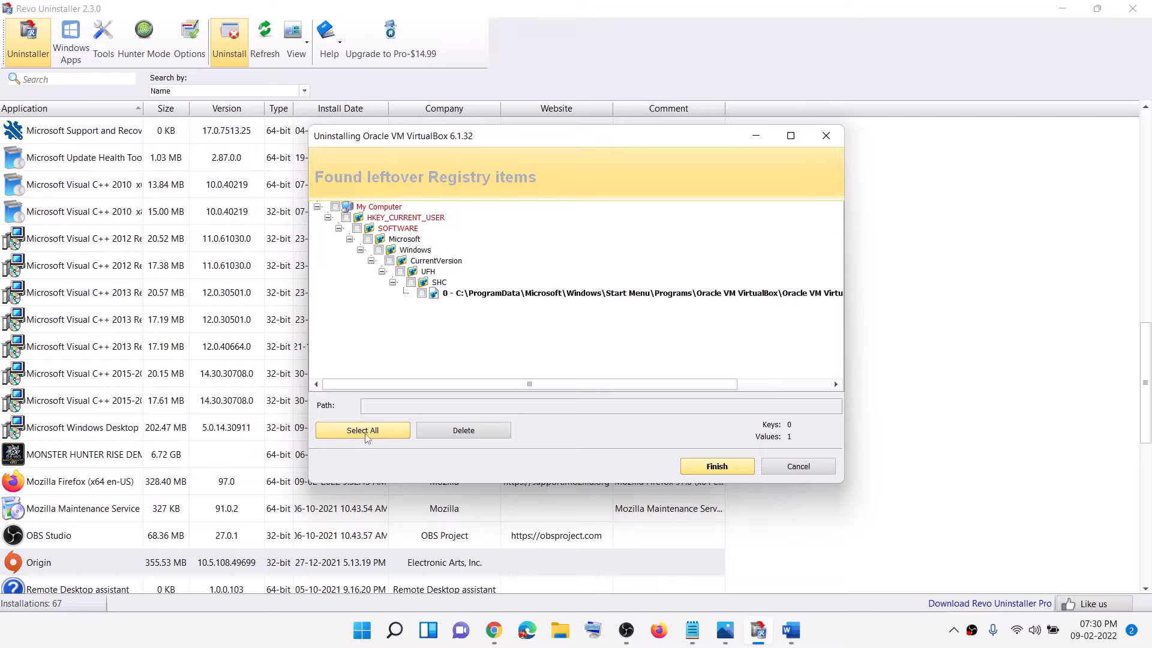
{"action": "left_click", "coordinate": [339, 437]}
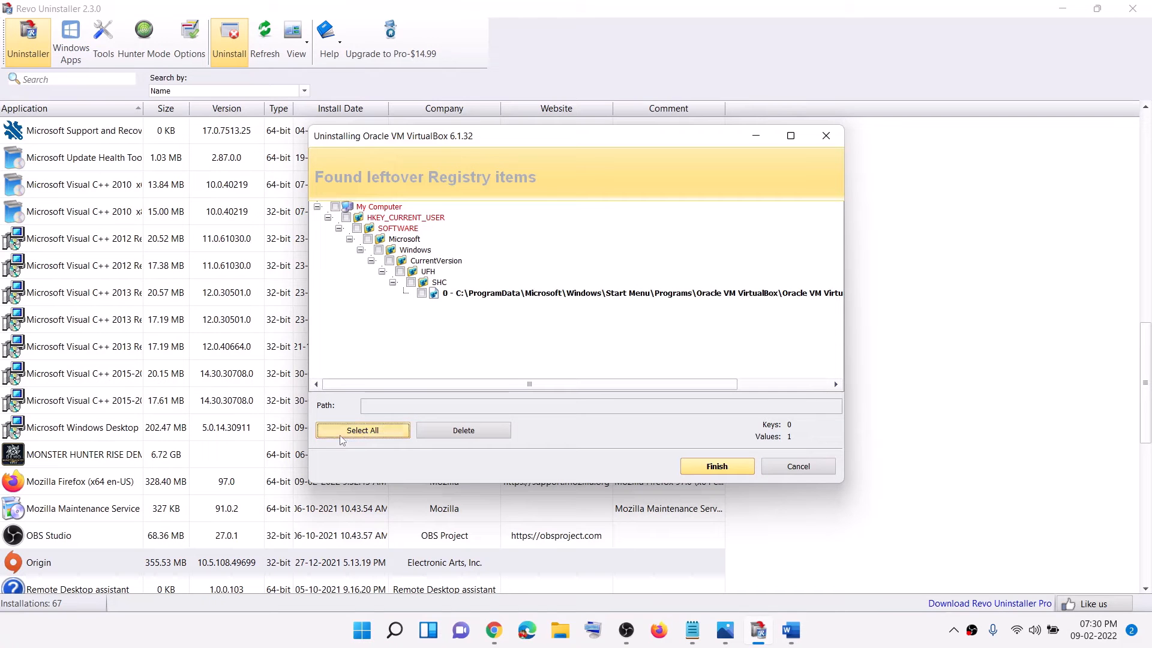
{"action": "left_click", "coordinate": [459, 433]}
{"action": "left_click", "coordinate": [612, 349]}
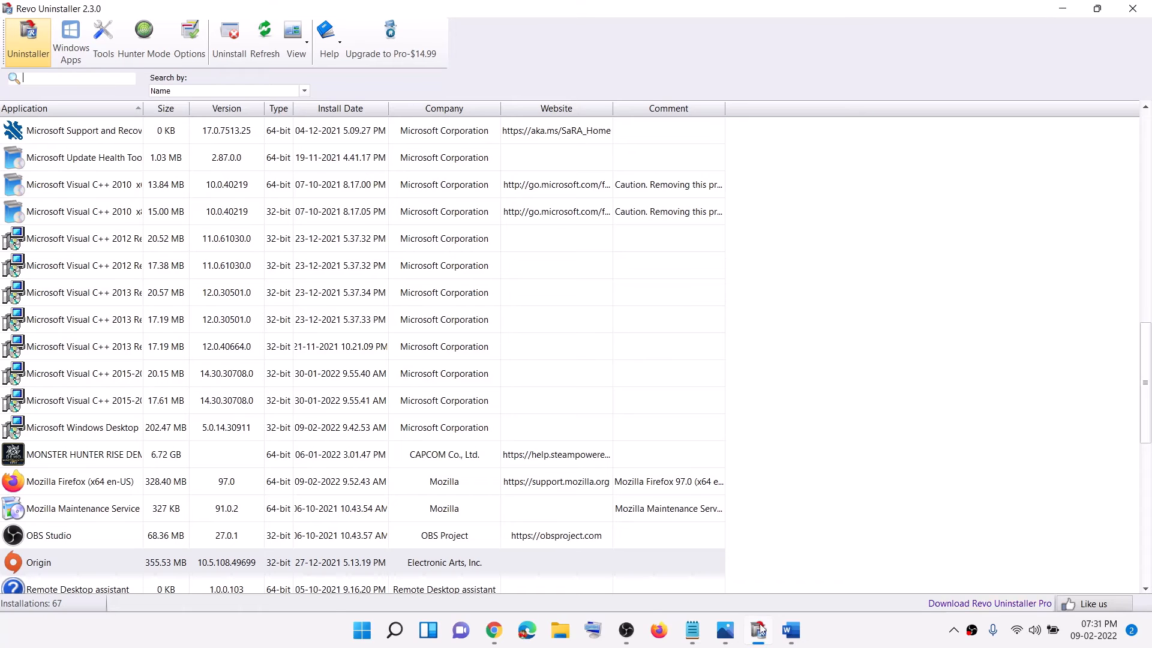
{"action": "left_click", "coordinate": [362, 630]}
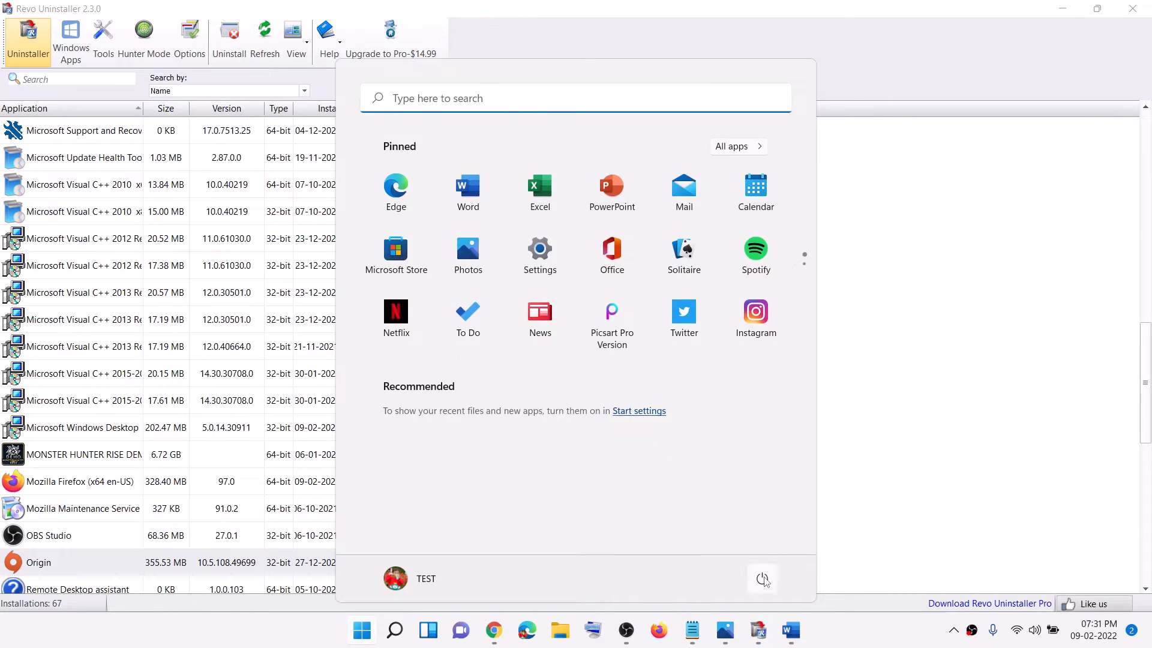
{"action": "left_click", "coordinate": [763, 580]}
{"action": "left_click", "coordinate": [997, 396]}
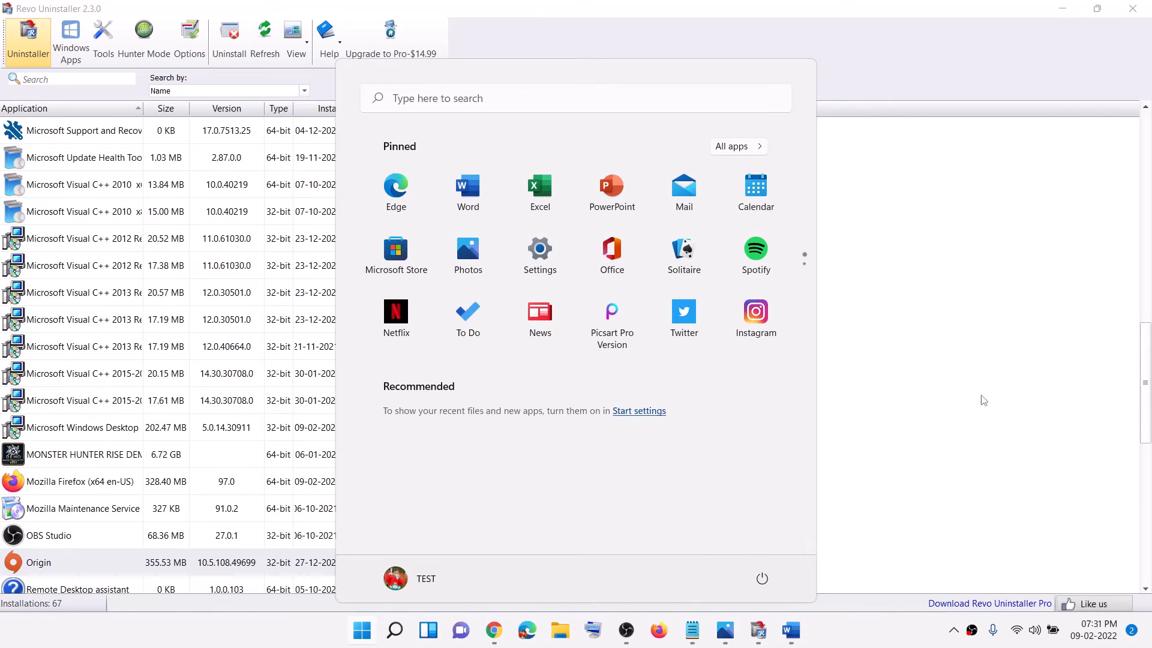
{"action": "left_click", "coordinate": [966, 382]}
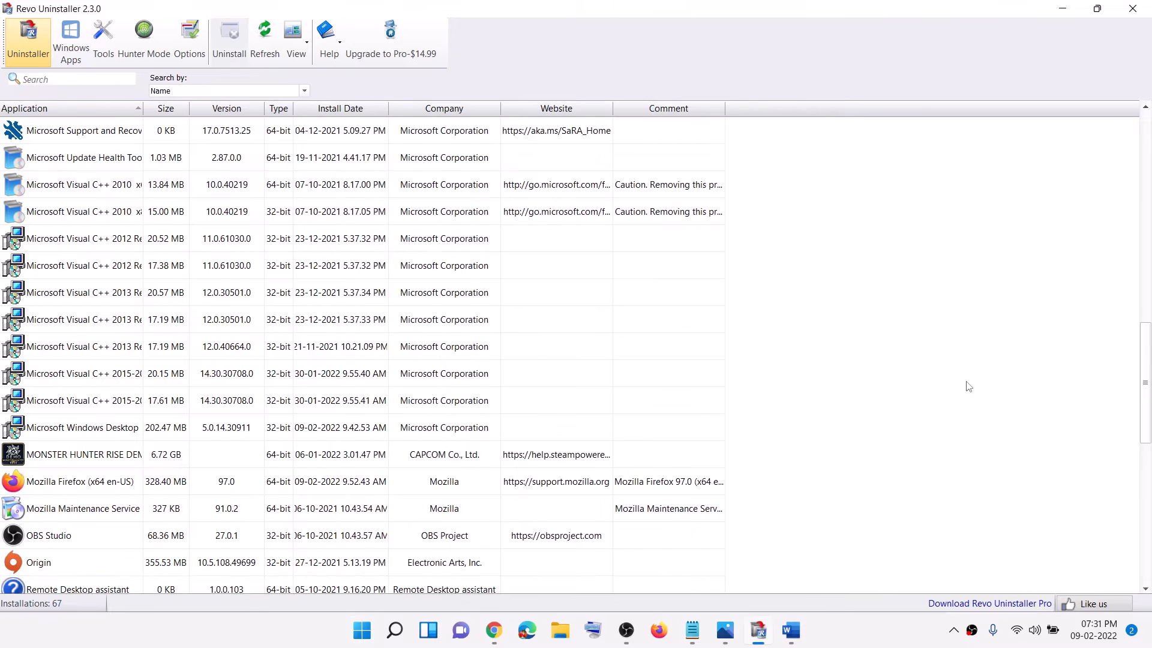
Switch to the Word instructions and read Step 2 about uninstalling the Android emulator or the DM Player
{"action": "left_click", "coordinate": [791, 630]}
{"action": "scroll", "coordinate": [345, 414], "scroll_direction": "down", "scroll_amount": 4}
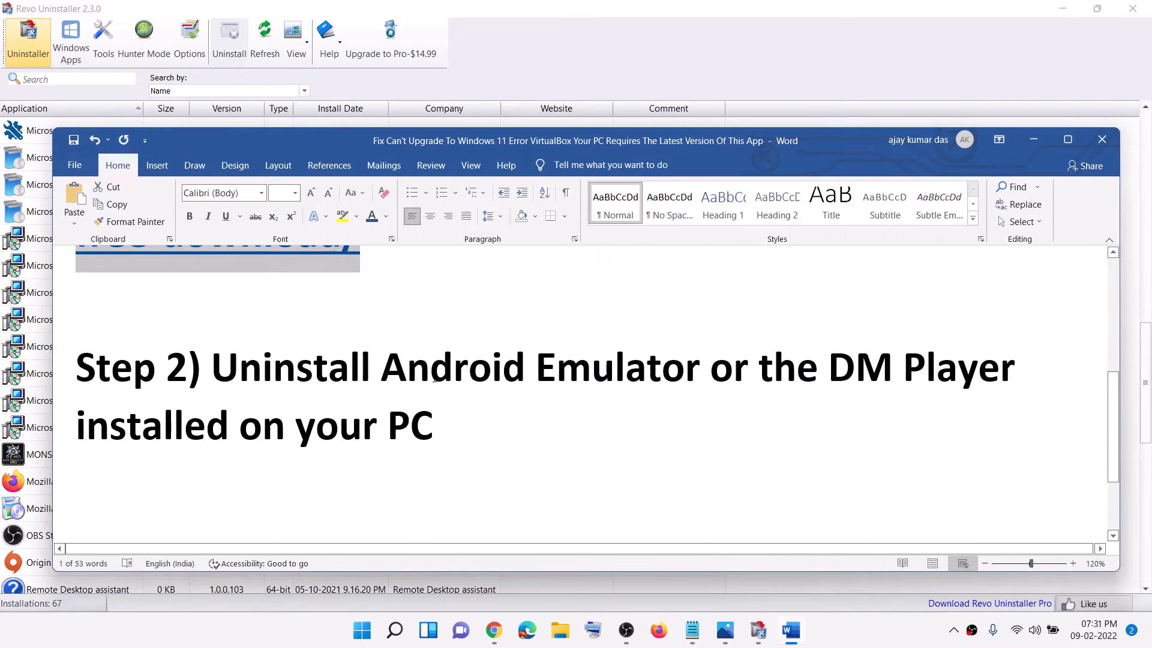
{"action": "left_click_drag", "start_coordinate": [390, 366], "coordinate": [708, 367]}
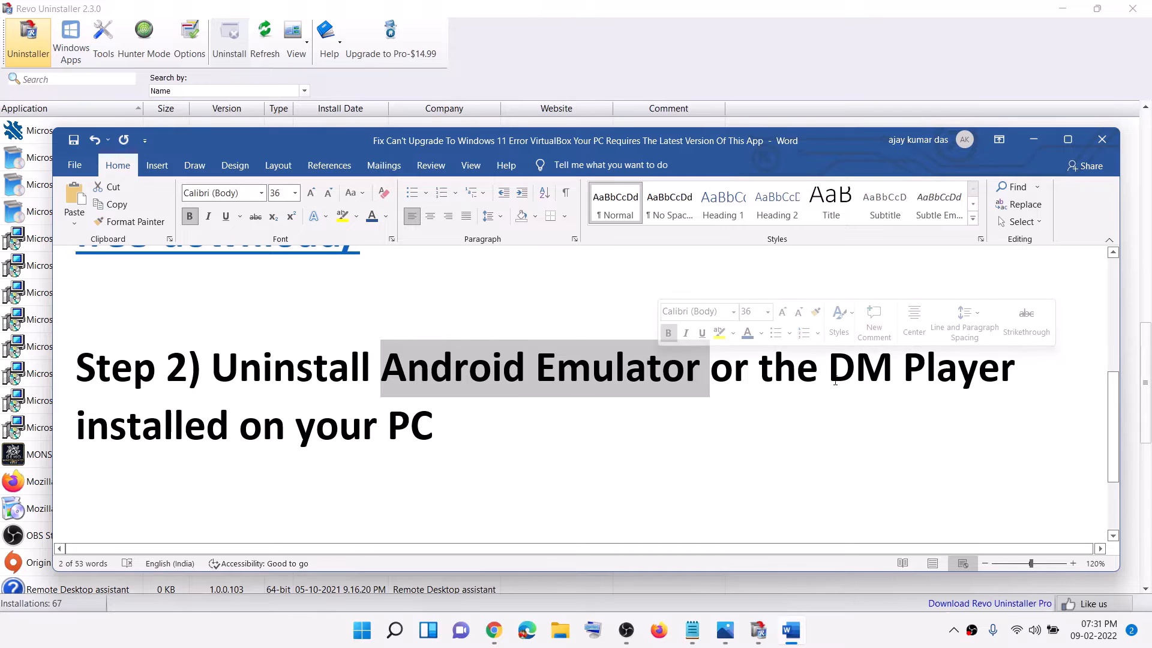
{"action": "left_click_drag", "start_coordinate": [829, 368], "coordinate": [232, 421]}
{"action": "left_click_drag", "start_coordinate": [444, 425], "coordinate": [213, 368]}
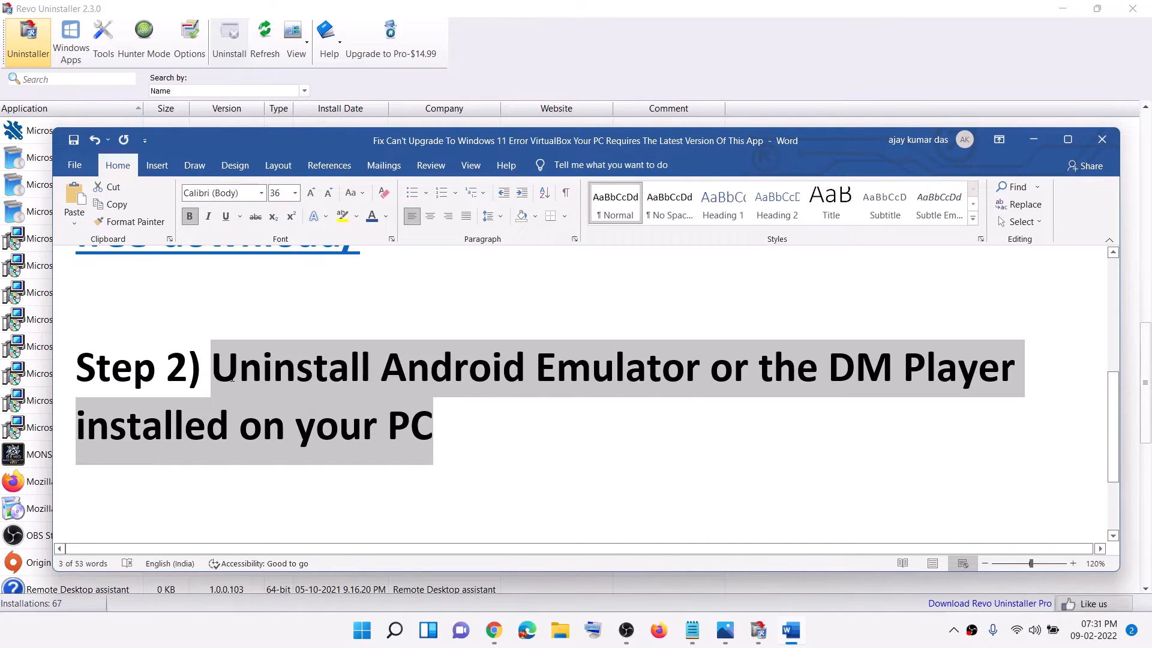
{"action": "left_click", "coordinate": [537, 425]}
{"action": "left_click_drag", "start_coordinate": [385, 363], "coordinate": [213, 367]}
{"action": "left_click", "coordinate": [444, 432]}
Reread Step 1 on uninstalling VirtualBox, followed by the Step 2 uninstall instruction
{"action": "scroll", "coordinate": [378, 418], "scroll_direction": "up", "scroll_amount": 3}
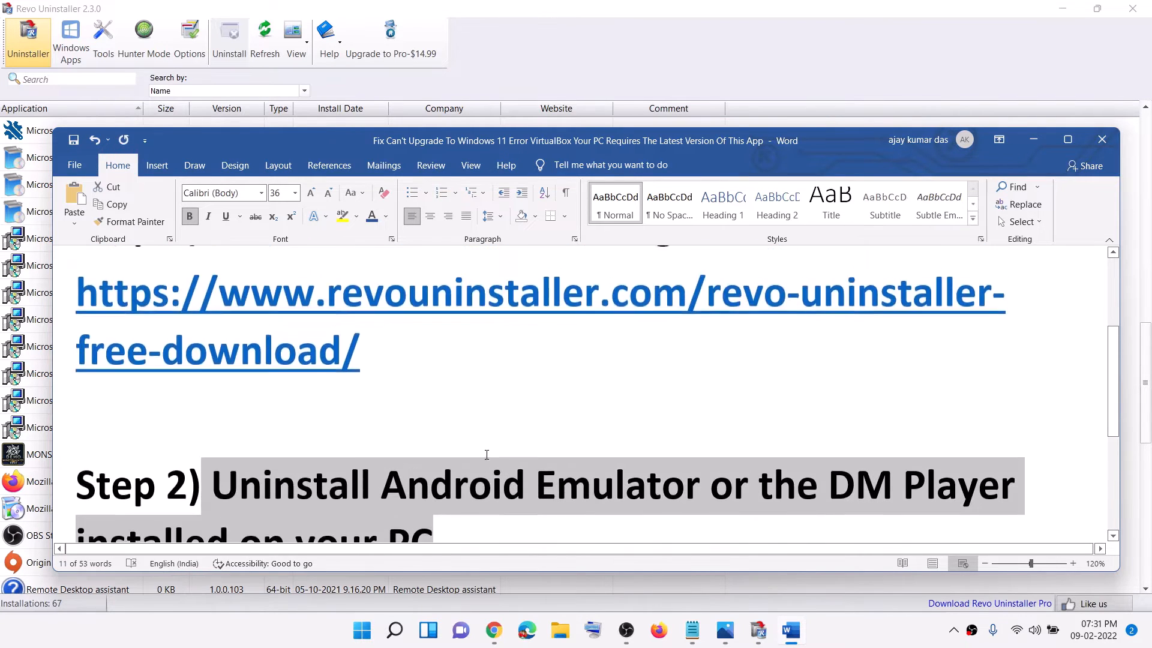
{"action": "left_click_drag", "start_coordinate": [265, 281], "coordinate": [538, 283]}
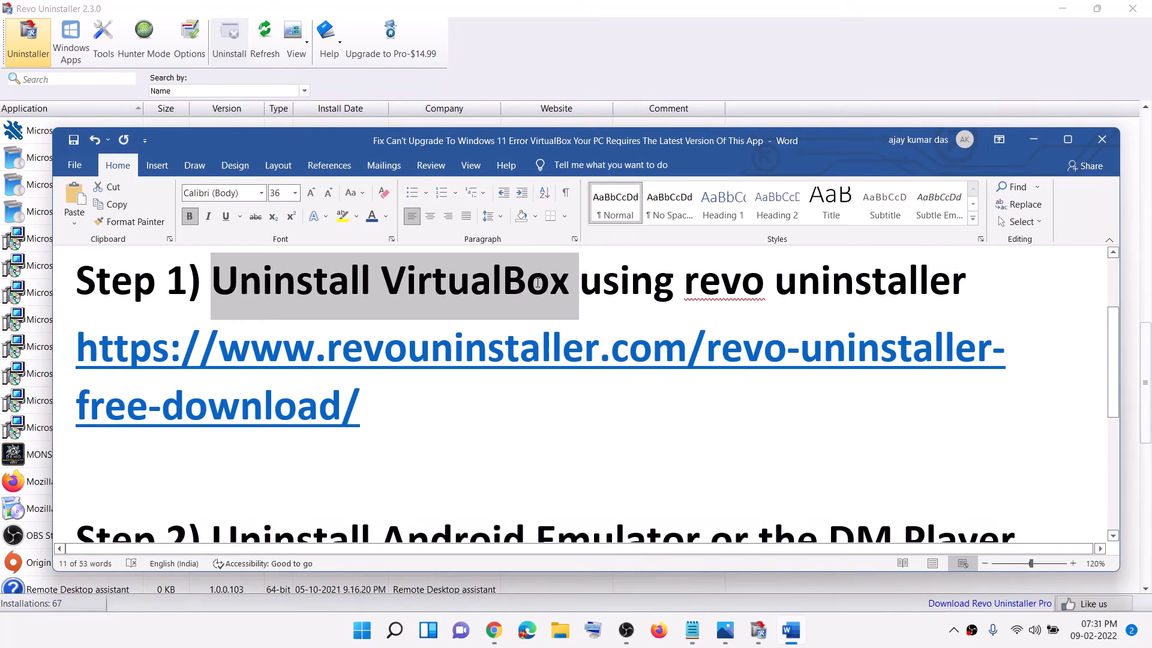
{"action": "left_click", "coordinate": [429, 399]}
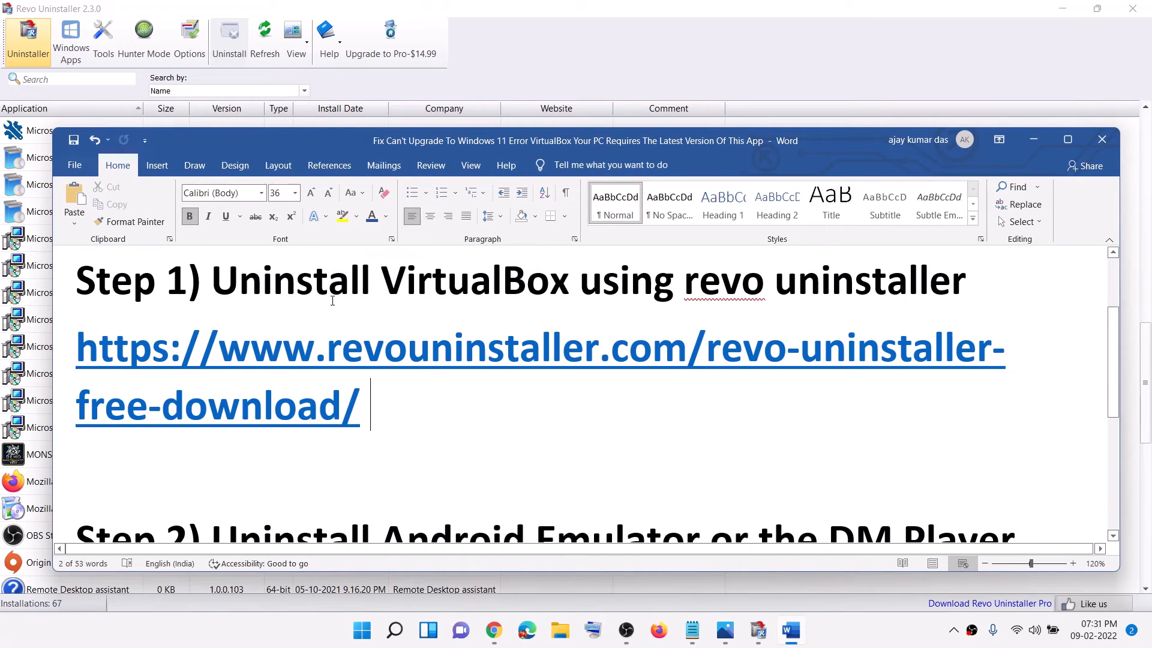
{"action": "left_click_drag", "start_coordinate": [271, 282], "coordinate": [539, 284]}
{"action": "scroll", "coordinate": [453, 344], "scroll_direction": "down", "scroll_amount": 2}
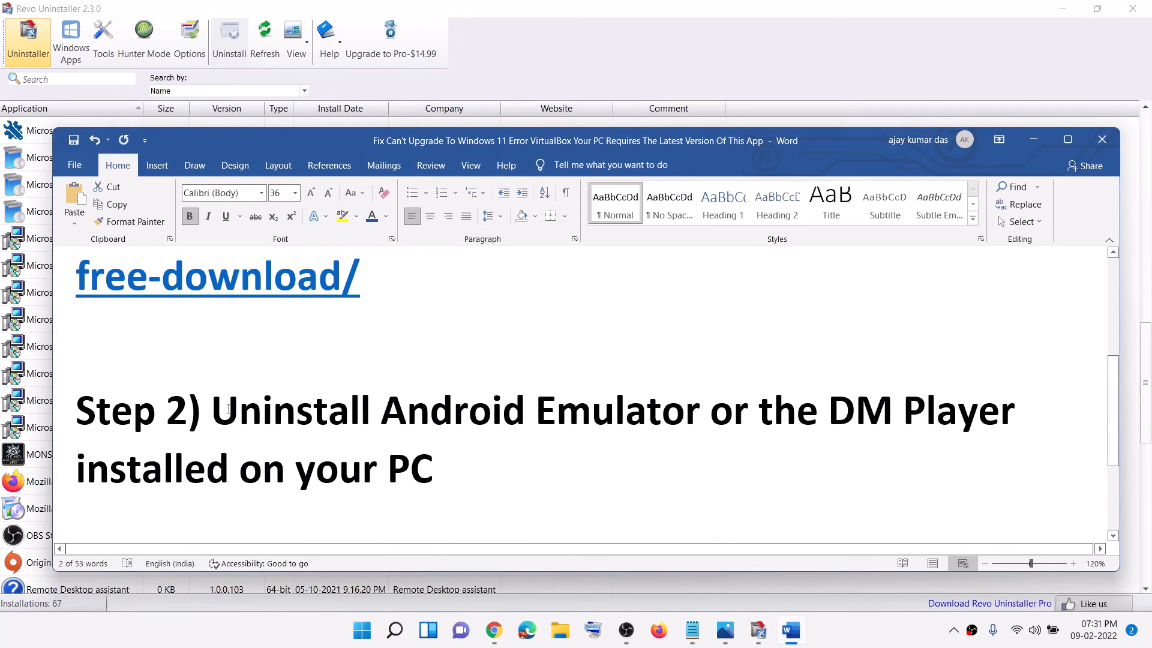
{"action": "left_click_drag", "start_coordinate": [229, 408], "coordinate": [1023, 410]}
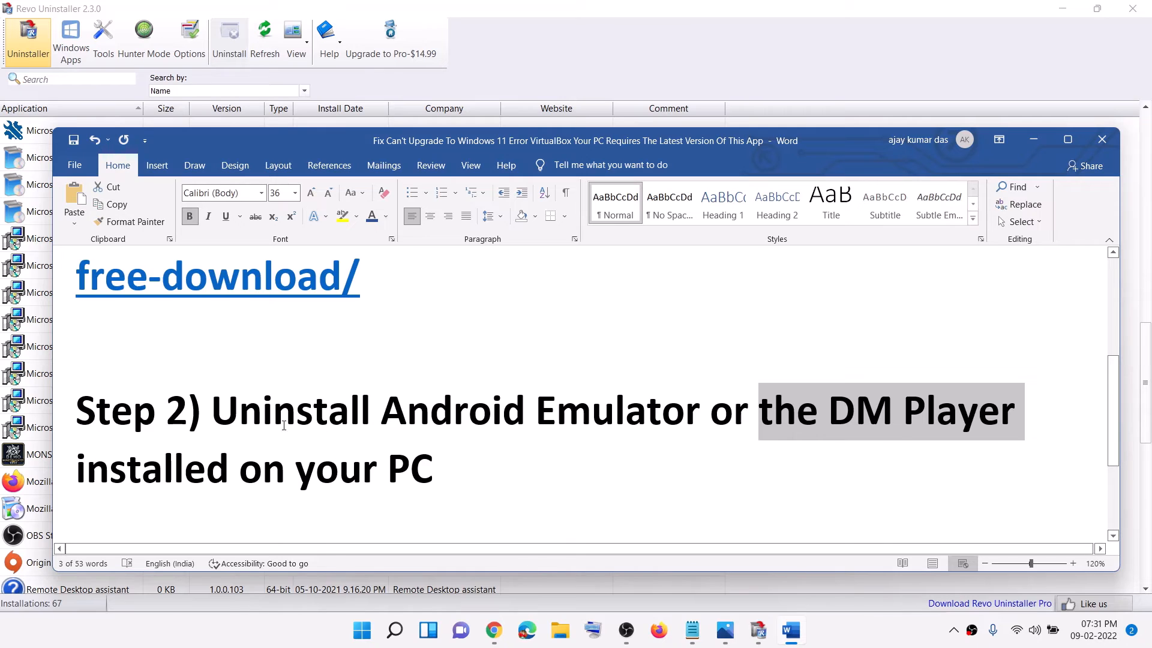
{"action": "mouse_move", "coordinate": [213, 404]}
{"action": "left_mouse_down"}
{"action": "mouse_move", "coordinate": [354, 410]}
{"action": "mouse_move", "coordinate": [458, 480]}
{"action": "mouse_move", "coordinate": [384, 414]}
{"action": "mouse_move", "coordinate": [211, 413]}
{"action": "left_mouse_up"}
{"action": "left_click", "coordinate": [464, 469]}
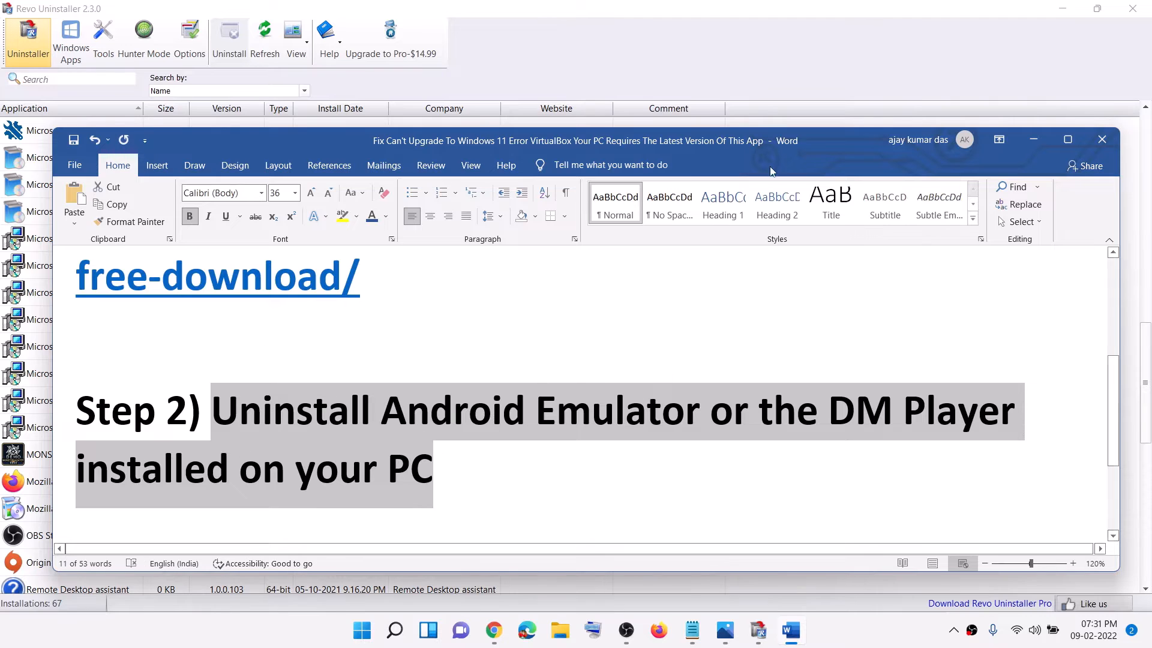
Switch back to Revo Uninstaller and uninstall BlueStacks 5 with its built-in uninstaller, giving no reason for the removal
{"action": "left_click", "coordinate": [1033, 139]}
{"action": "left_click", "coordinate": [165, 301]}
{"action": "scroll", "coordinate": [270, 392], "scroll_direction": "up", "scroll_amount": 10}
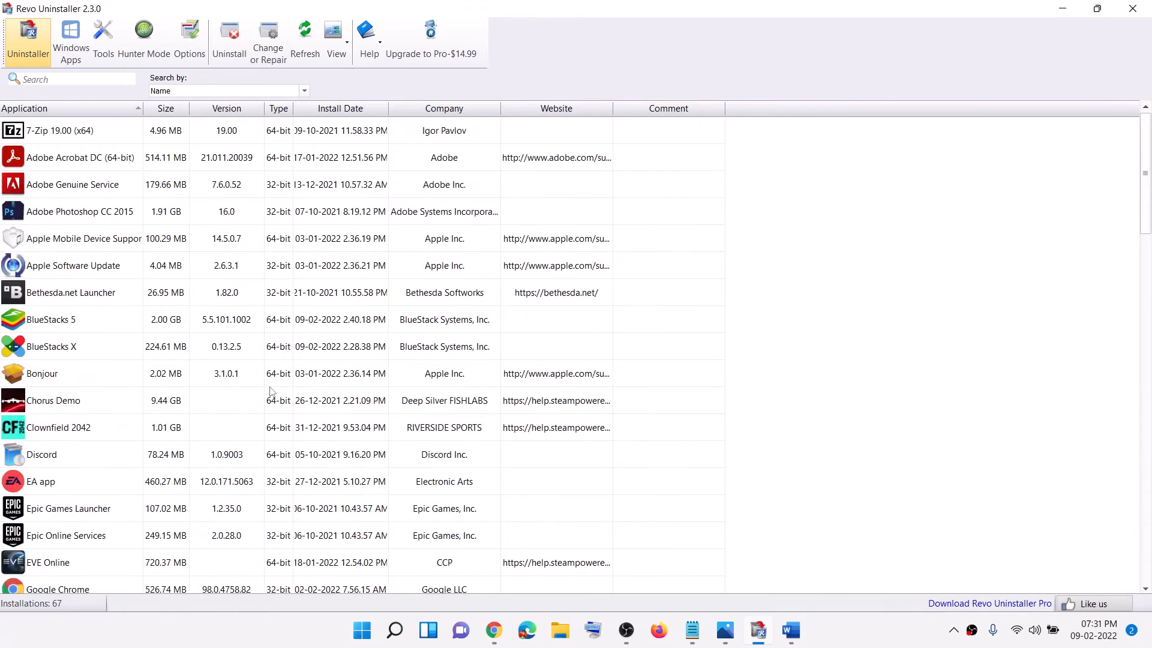
{"action": "left_click", "coordinate": [39, 320]}
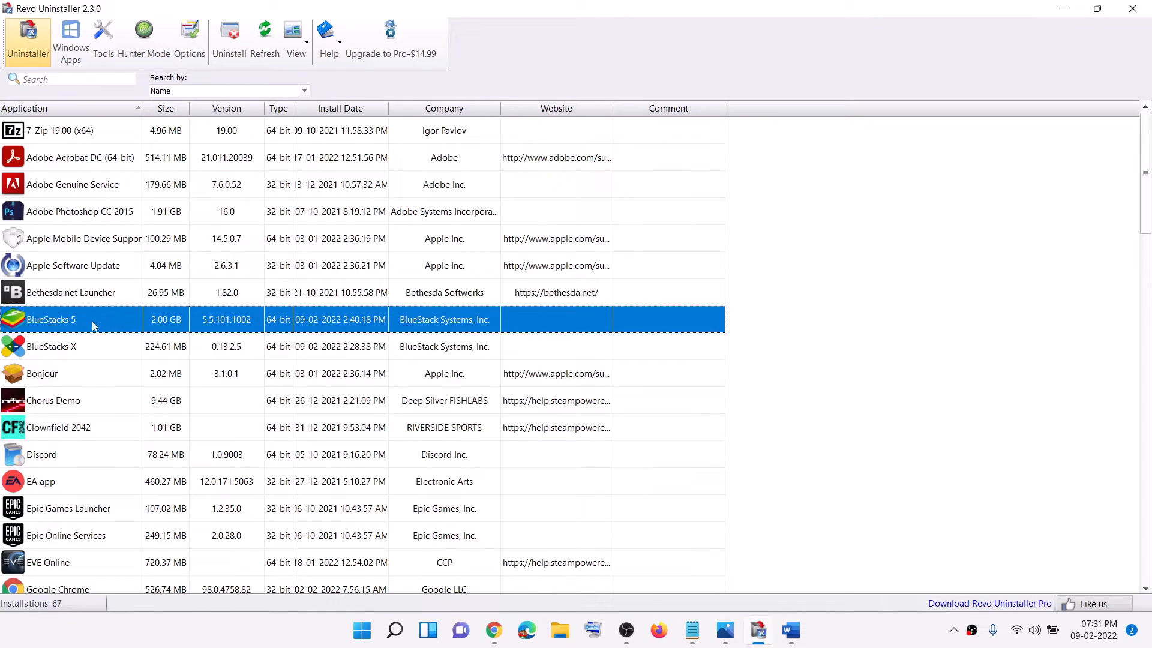
{"action": "left_click", "coordinate": [229, 41]}
{"action": "left_click", "coordinate": [699, 450]}
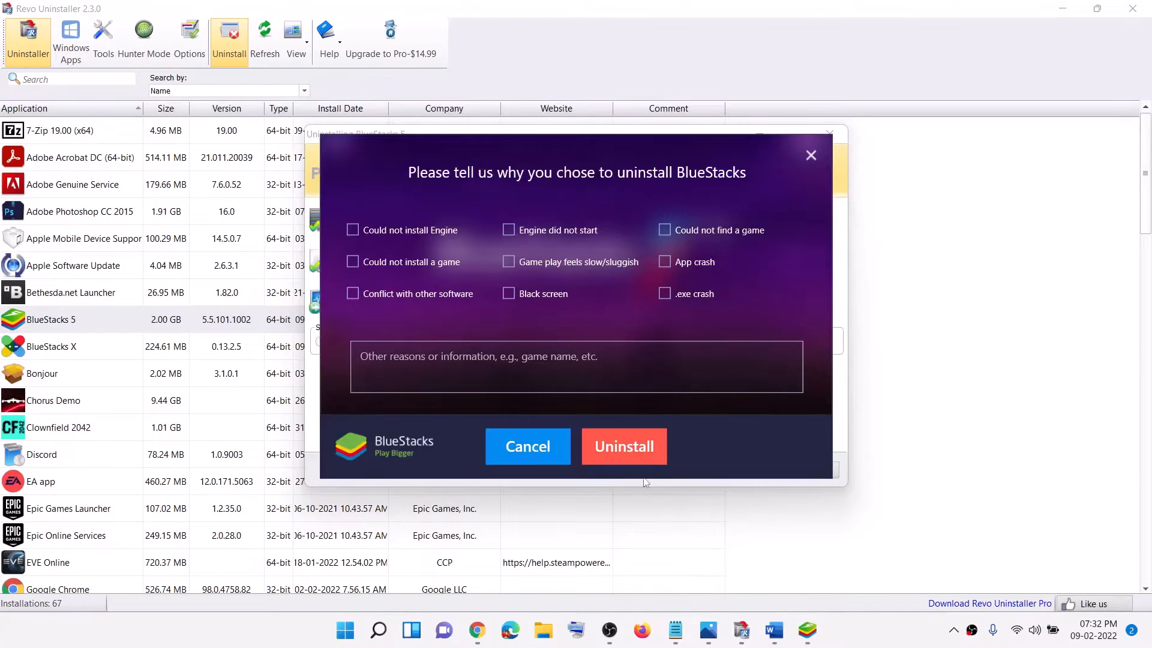
{"action": "left_click", "coordinate": [642, 444]}
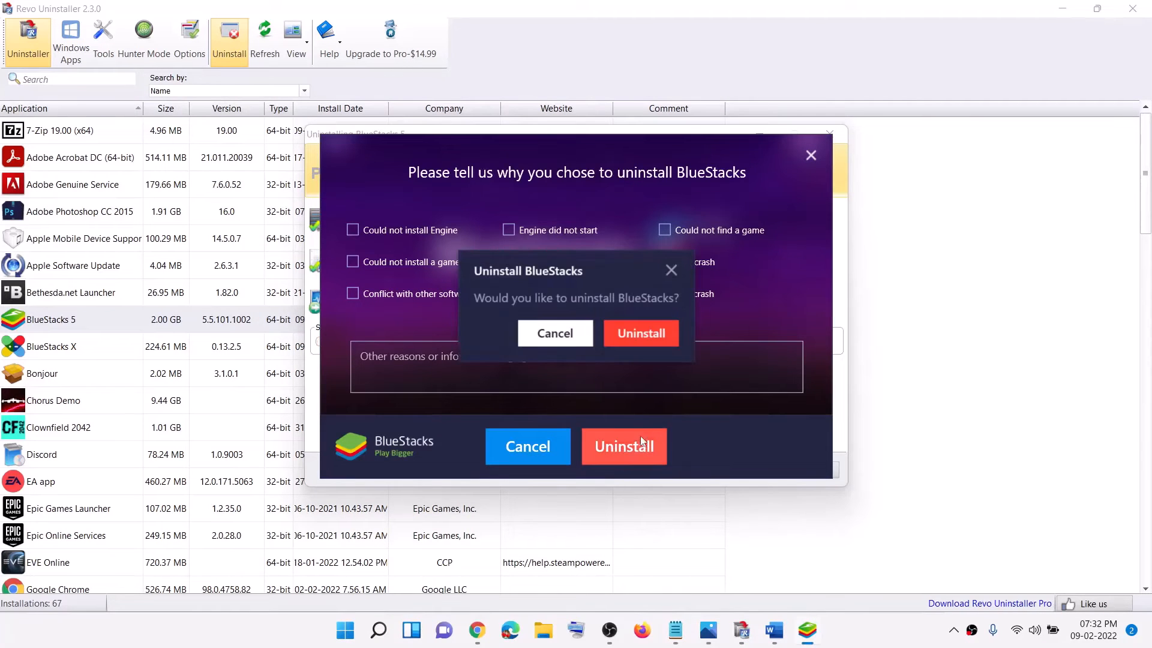
{"action": "left_click", "coordinate": [637, 342]}
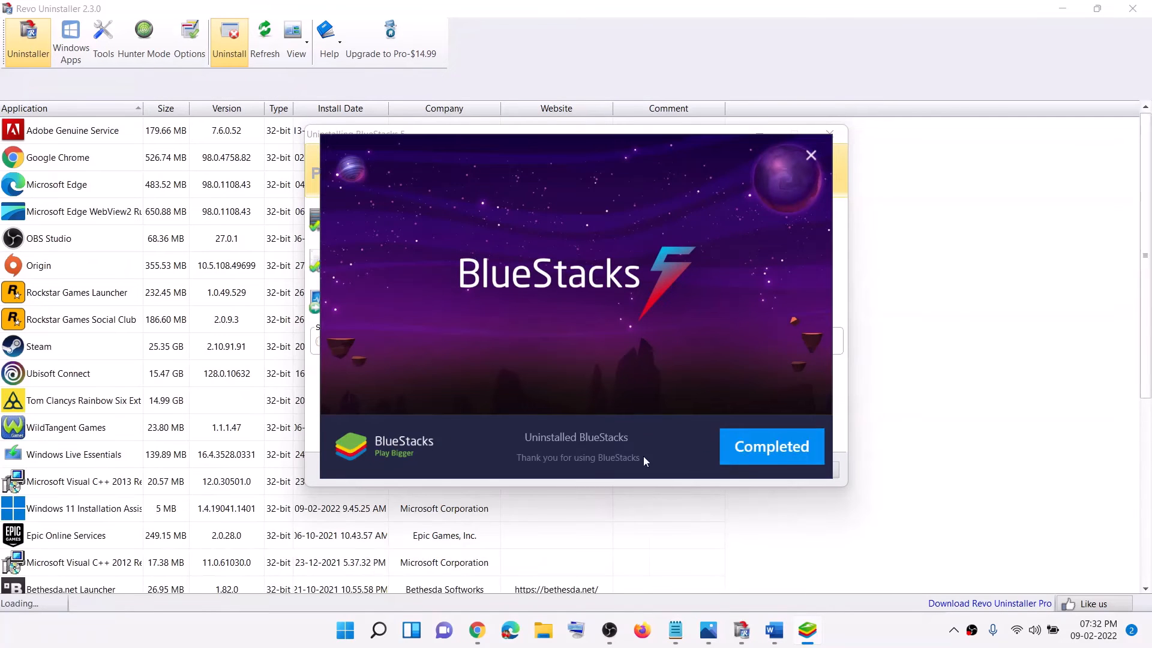
{"action": "left_click", "coordinate": [769, 451]}
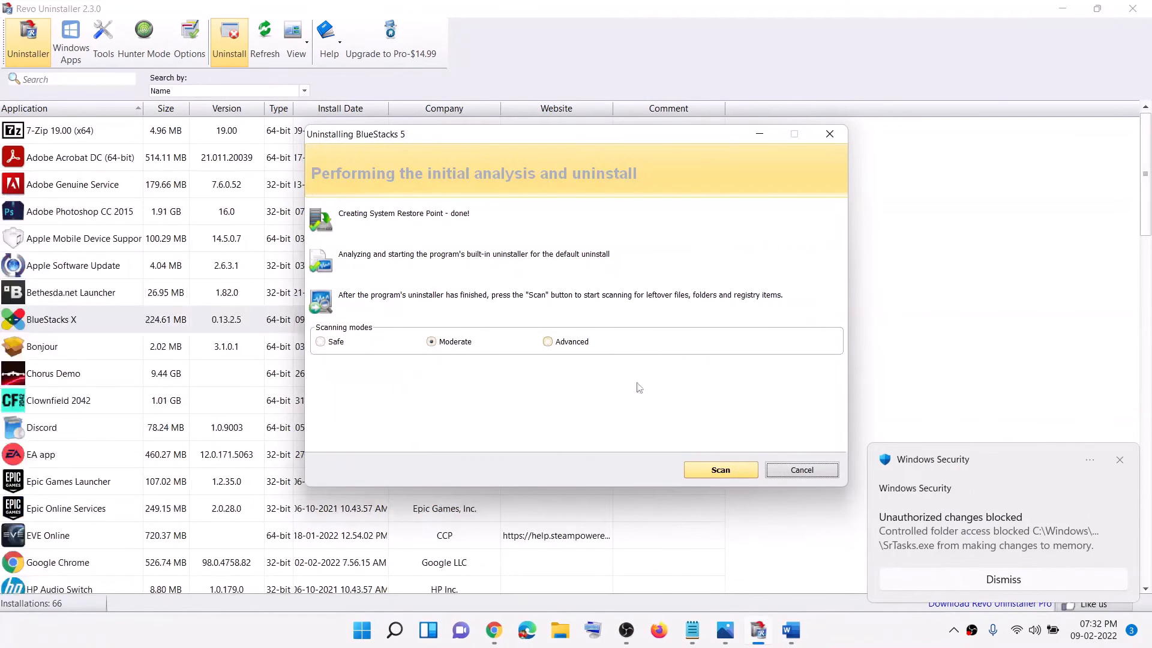
Scan for BlueStacks 5 leftovers in Moderate mode and delete all the leftover registry items
{"action": "left_click", "coordinate": [717, 471]}
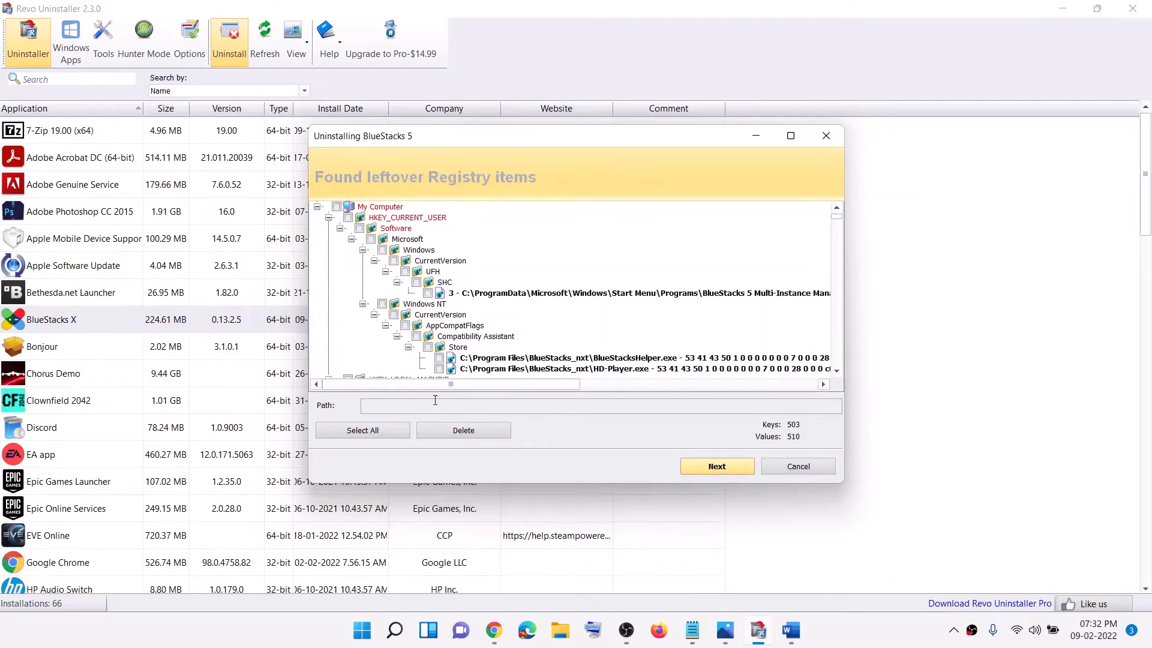
{"action": "left_click", "coordinate": [362, 432]}
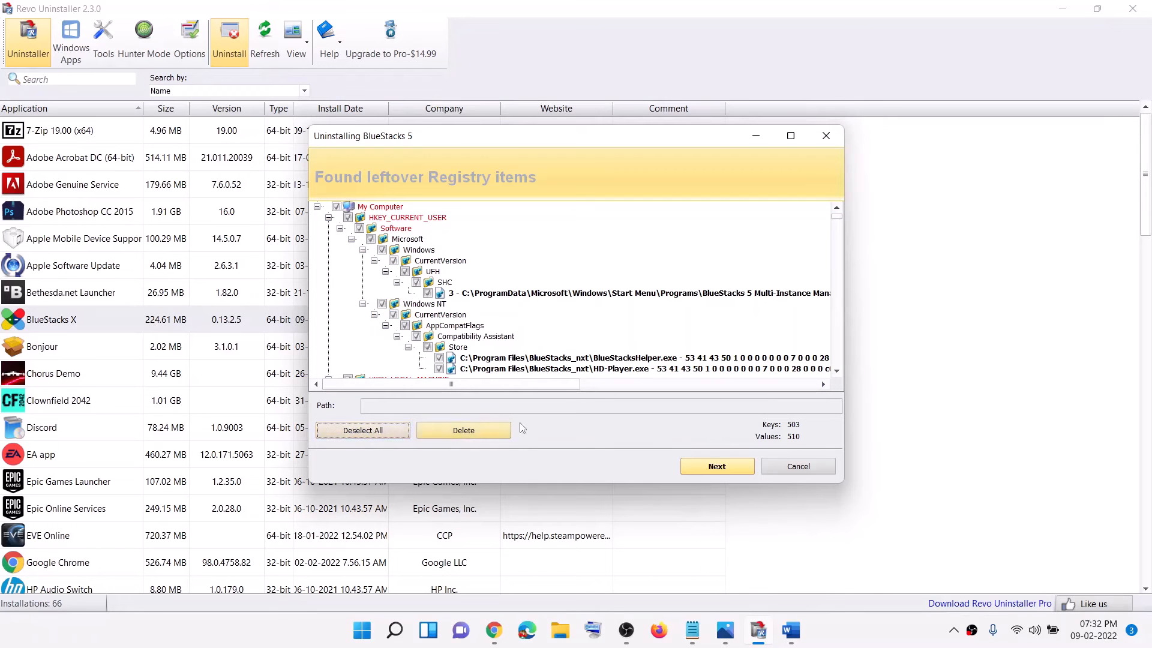
{"action": "left_click", "coordinate": [476, 431]}
{"action": "left_click", "coordinate": [615, 346]}
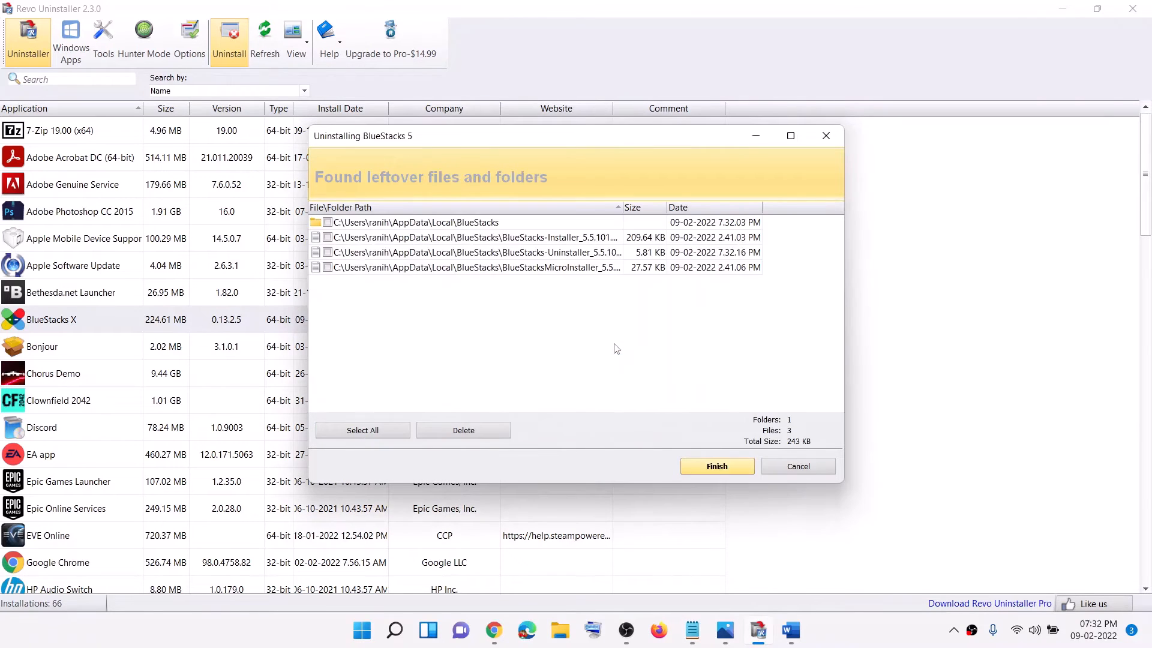
Delete all the leftover BlueStacks files and folders and complete the cleanup
{"action": "left_click", "coordinate": [376, 432]}
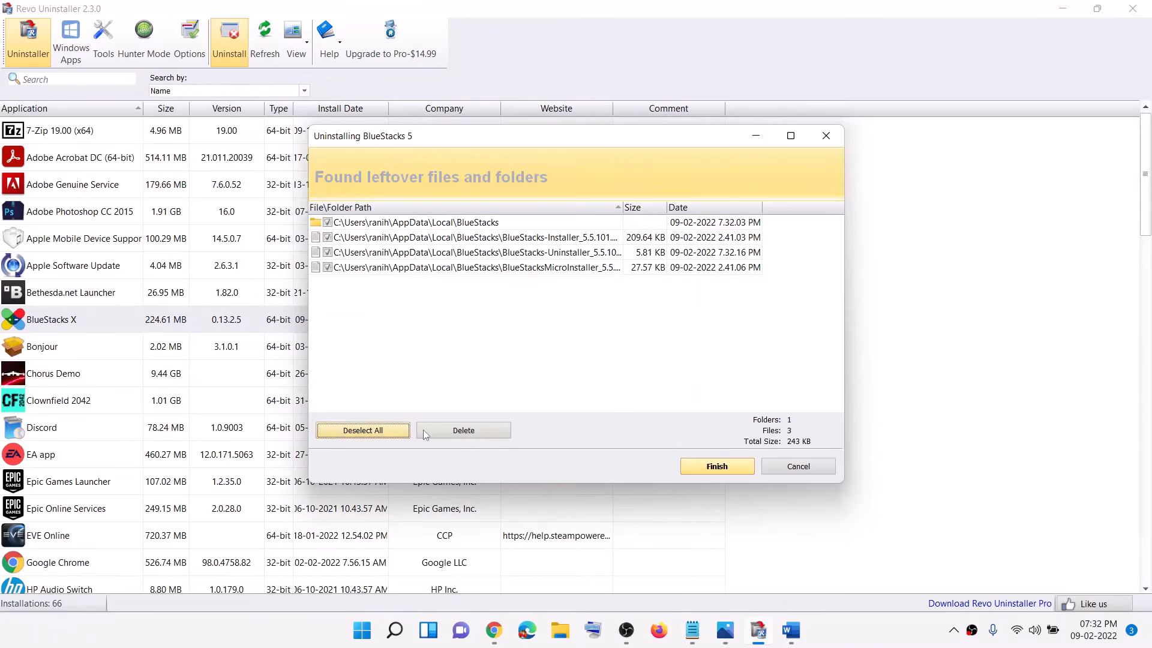
{"action": "left_click", "coordinate": [474, 430]}
{"action": "left_click", "coordinate": [626, 351]}
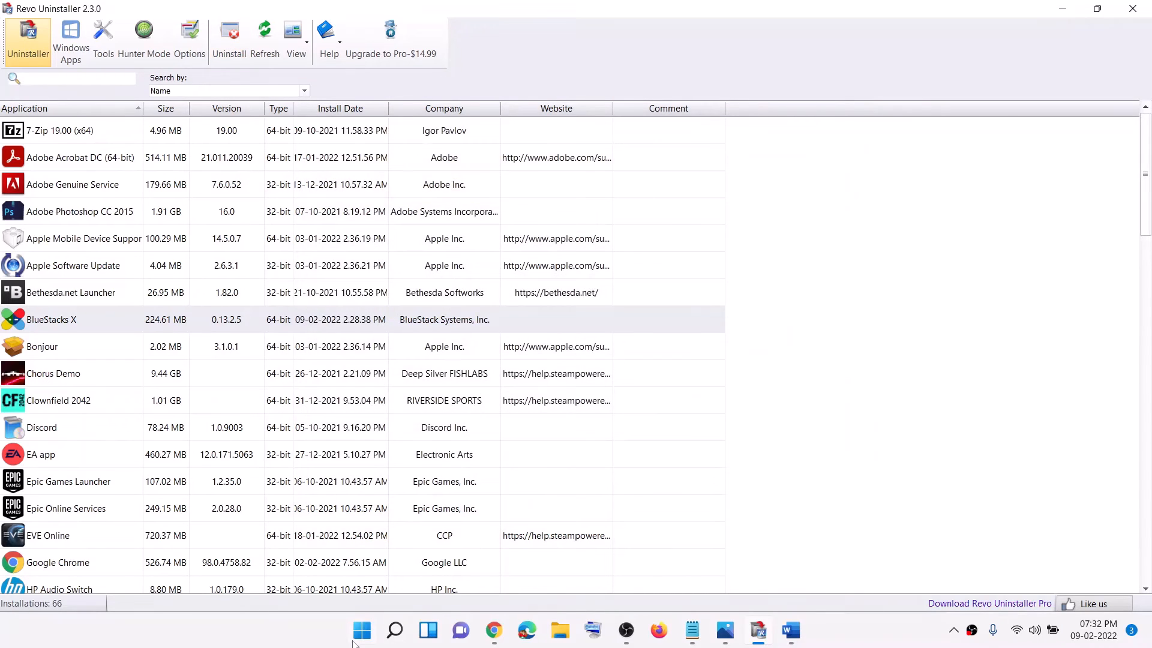
Check the Start power options, and read Step 3 of the Word instructions on deleting VirtualBox files and folders
{"action": "left_click", "coordinate": [358, 635]}
{"action": "left_click", "coordinate": [762, 578]}
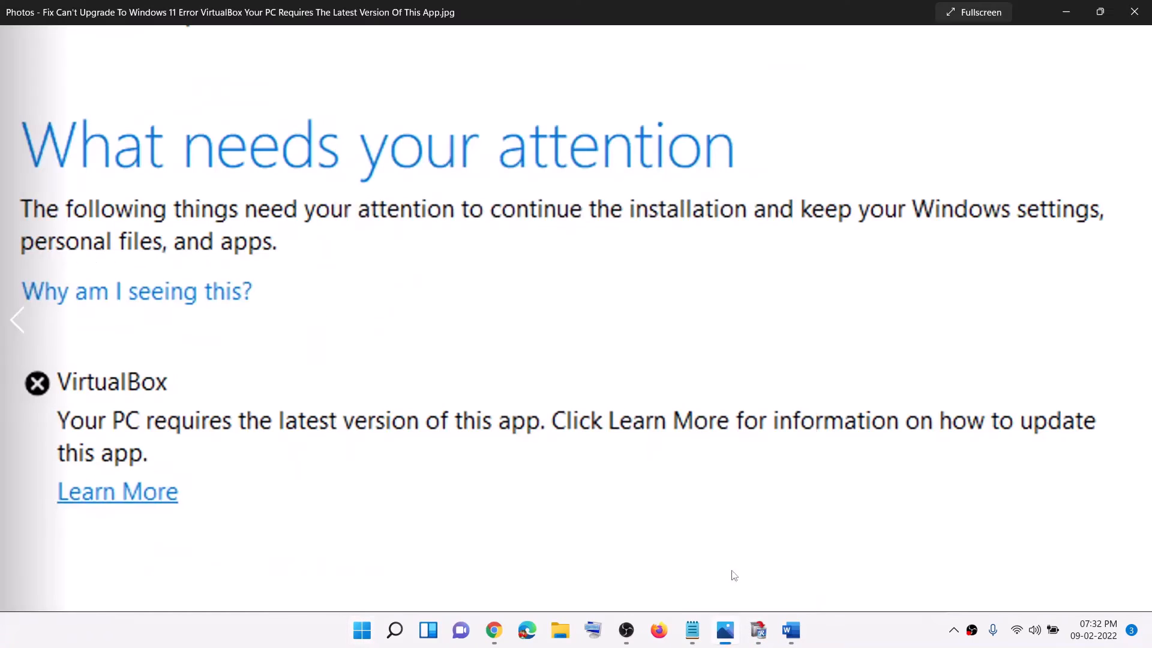
{"action": "left_click", "coordinate": [795, 633]}
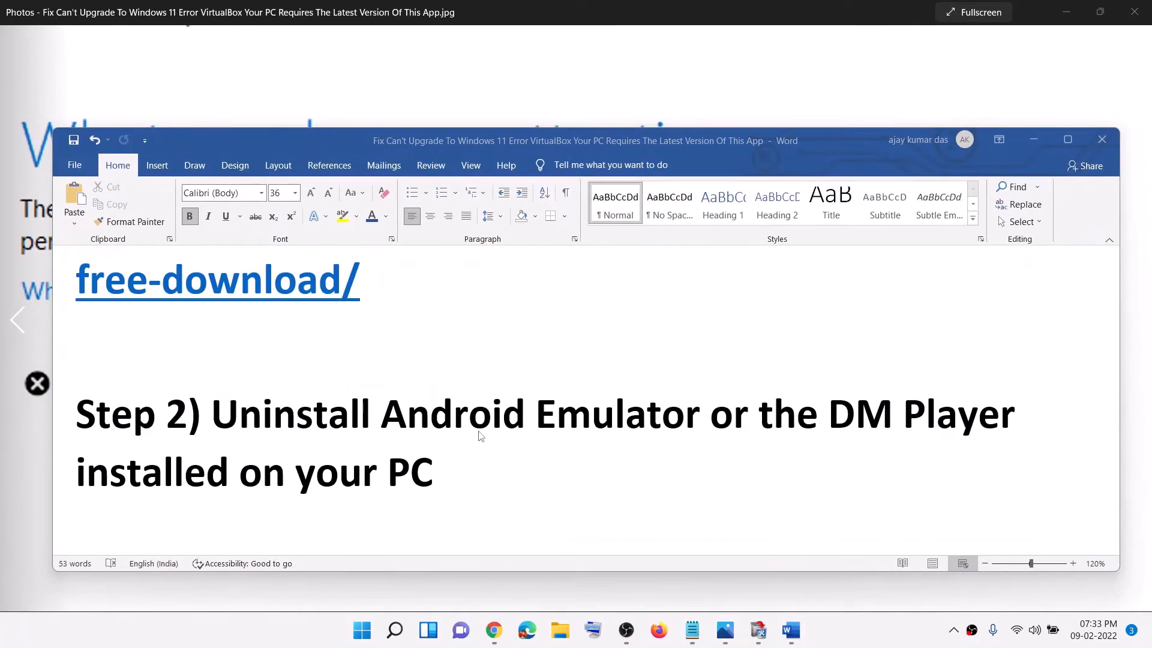
{"action": "scroll", "coordinate": [474, 435], "scroll_direction": "down", "scroll_amount": 3}
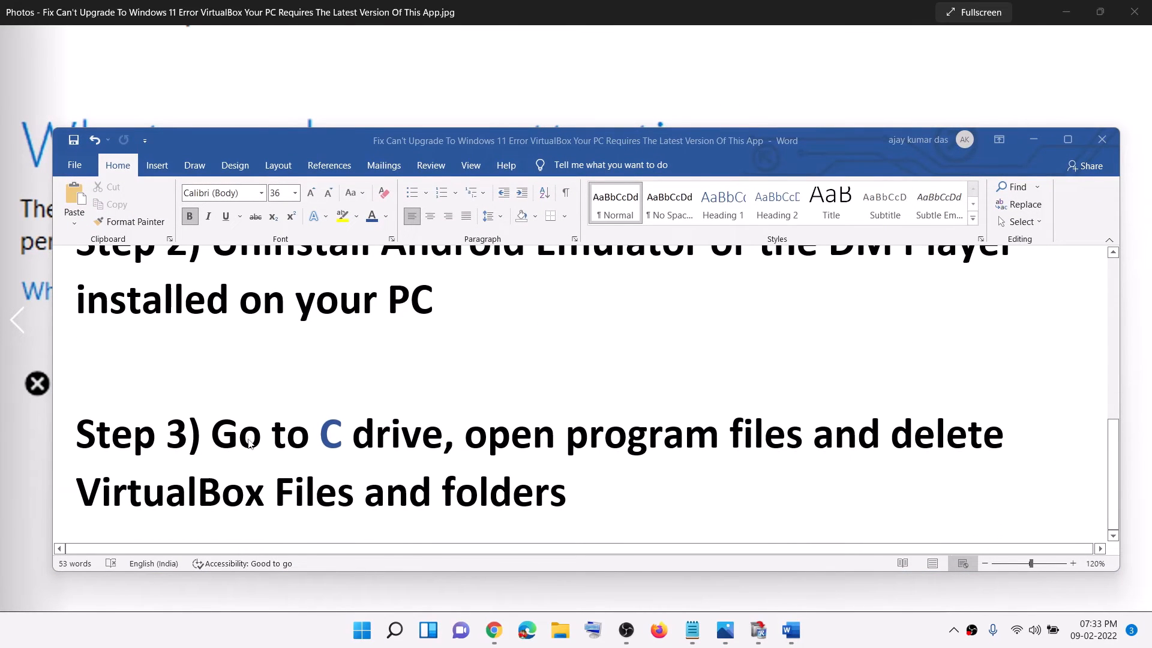
Open the Program Files folder on the Windows (C:) drive in File Explorer
{"action": "left_click", "coordinate": [560, 630]}
{"action": "left_click", "coordinate": [63, 297]}
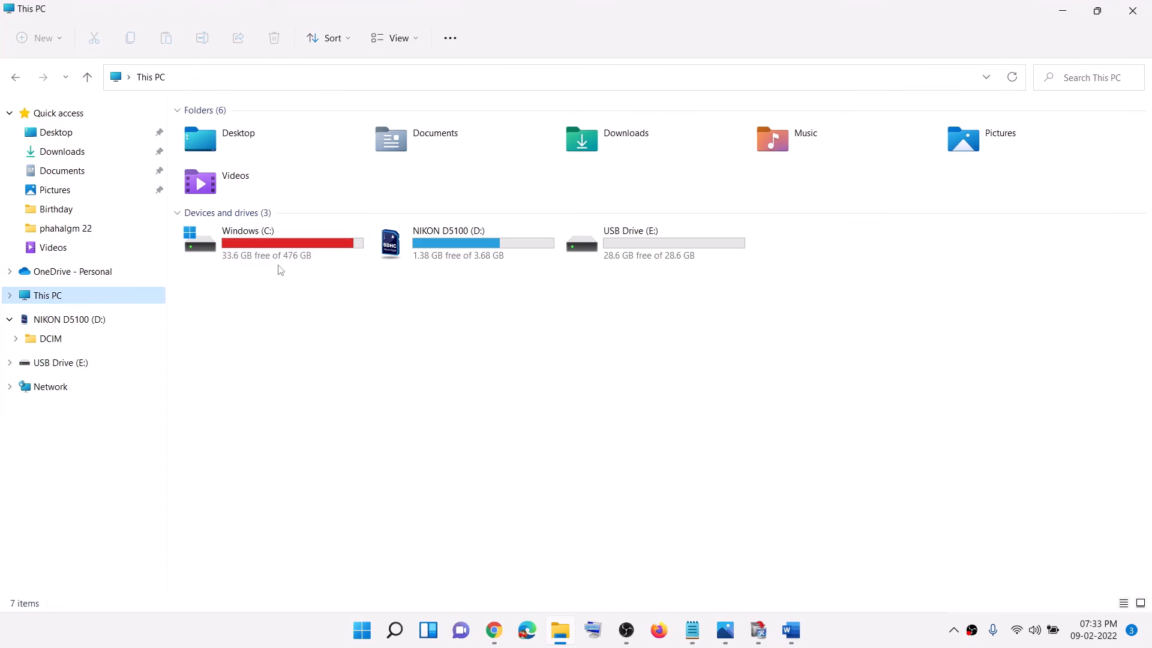
{"action": "double_click", "coordinate": [264, 255]}
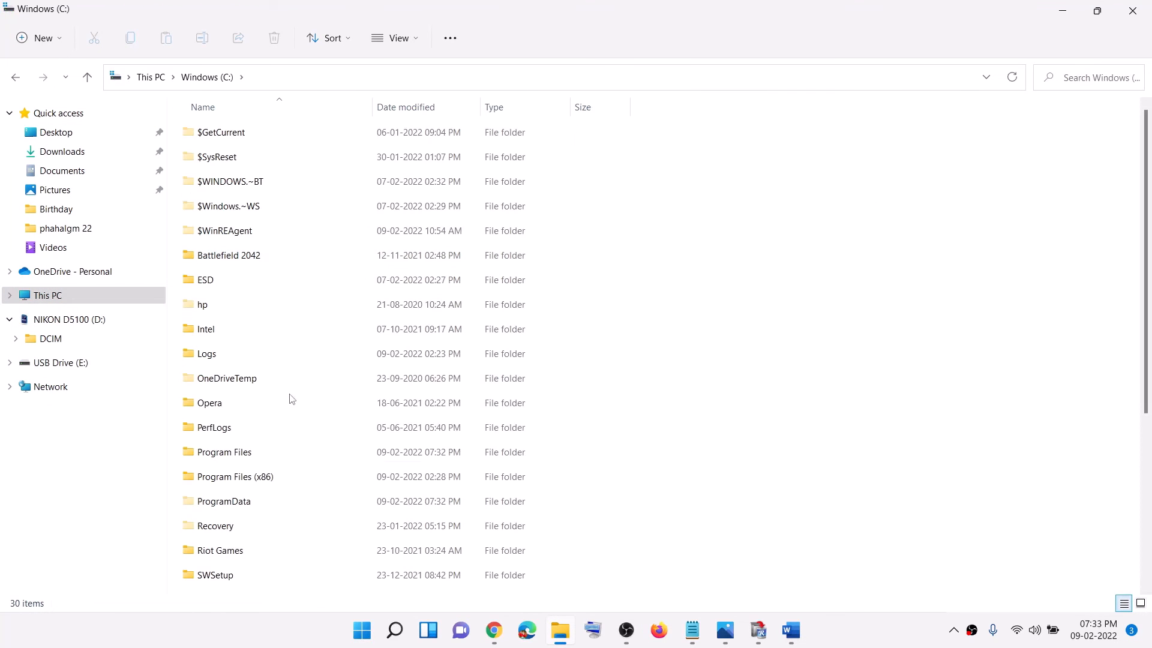
{"action": "left_click", "coordinate": [309, 459]}
{"action": "double_click", "coordinate": [266, 459]}
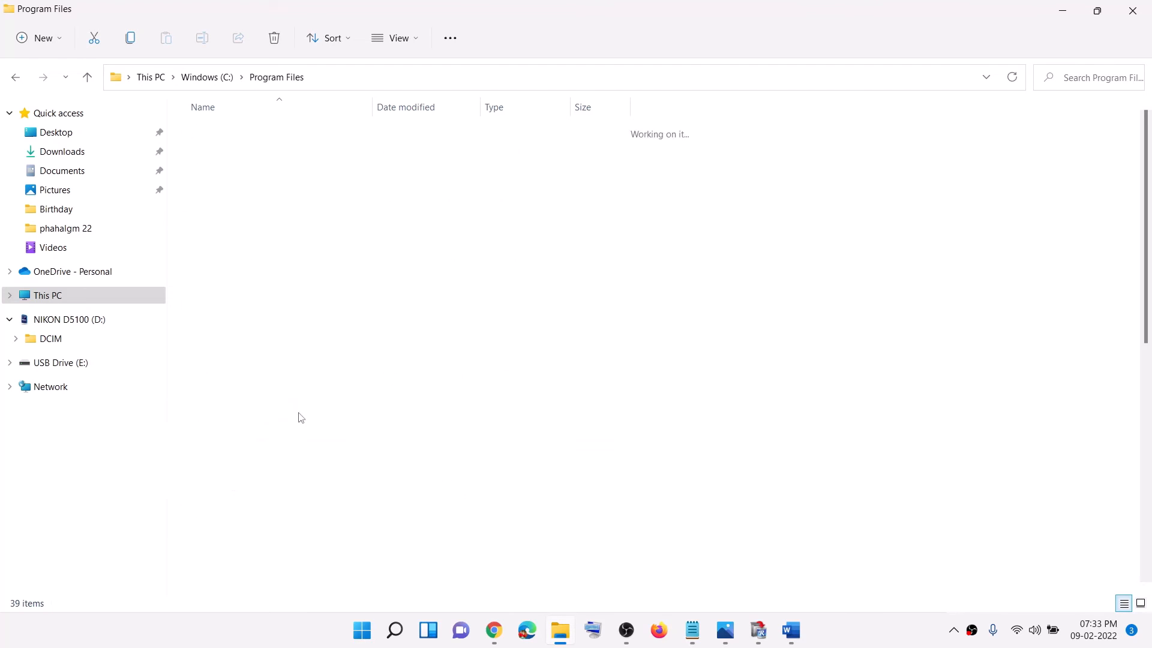
Search Program Files for "virtual" and view the file actions available for a VirtualizedComboBox result
{"action": "left_click", "coordinate": [1098, 77]}
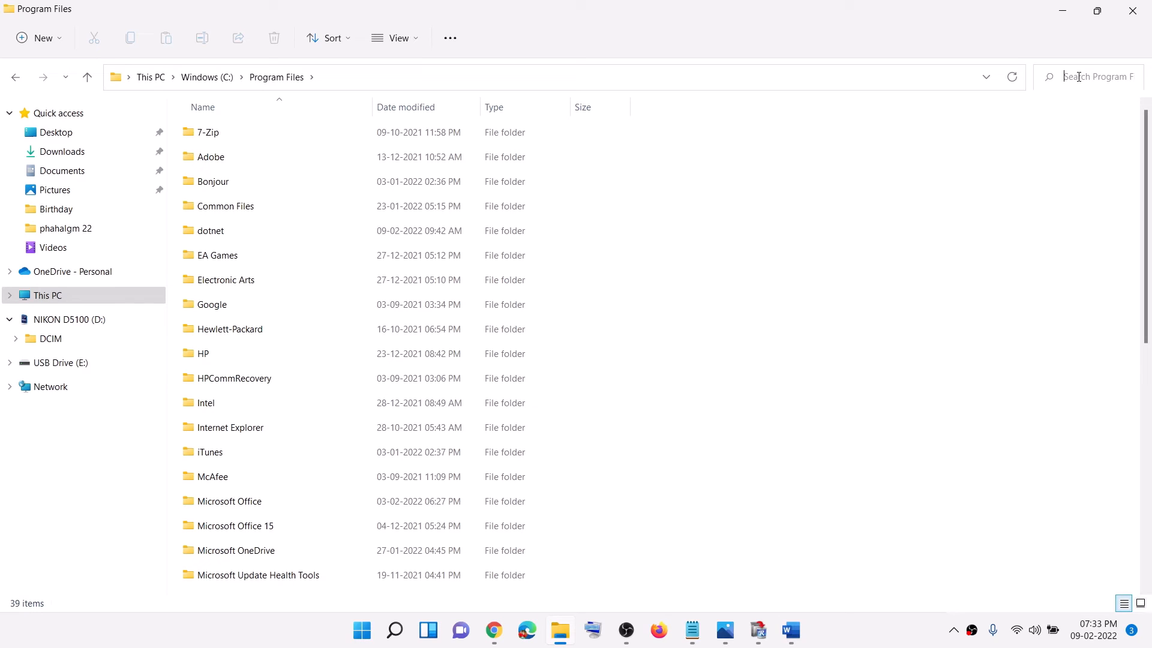
{"action": "type", "text": "v"}
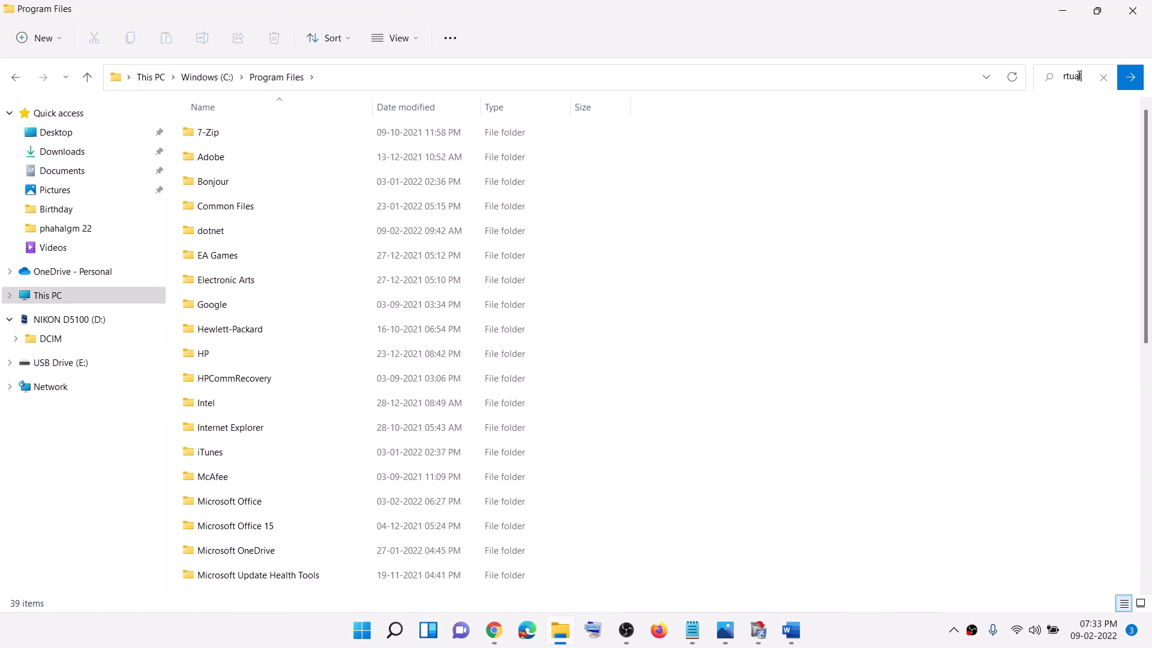
{"action": "left_click_drag", "start_coordinate": [1073, 72], "coordinate": [1055, 81]}
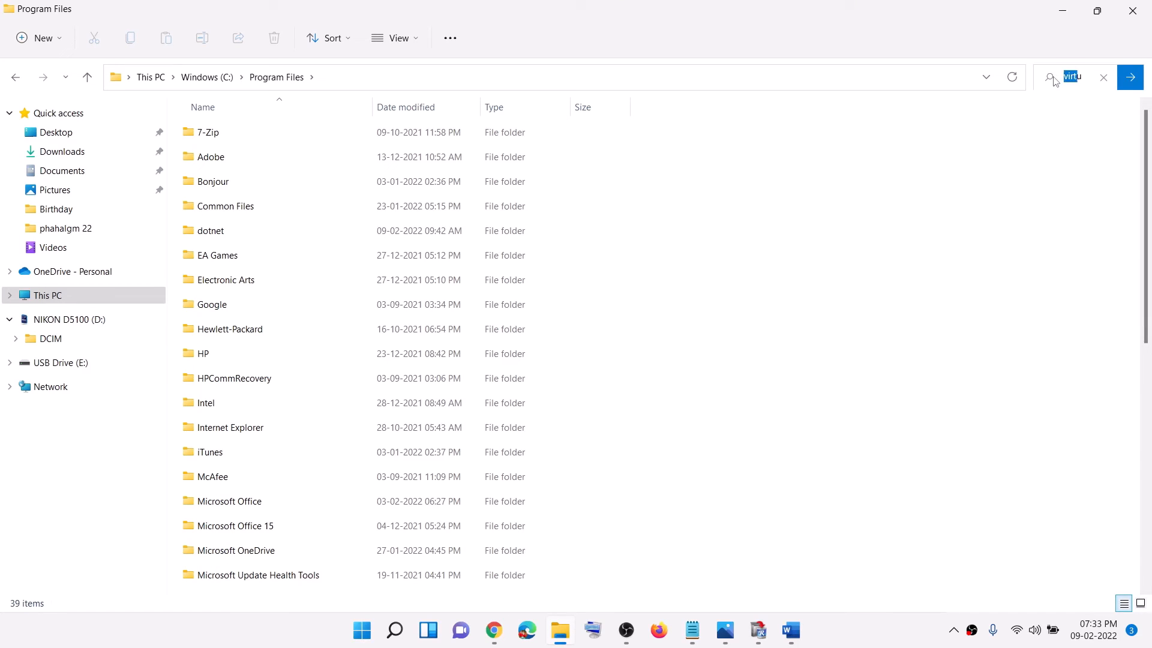
{"action": "left_click", "coordinate": [1132, 79]}
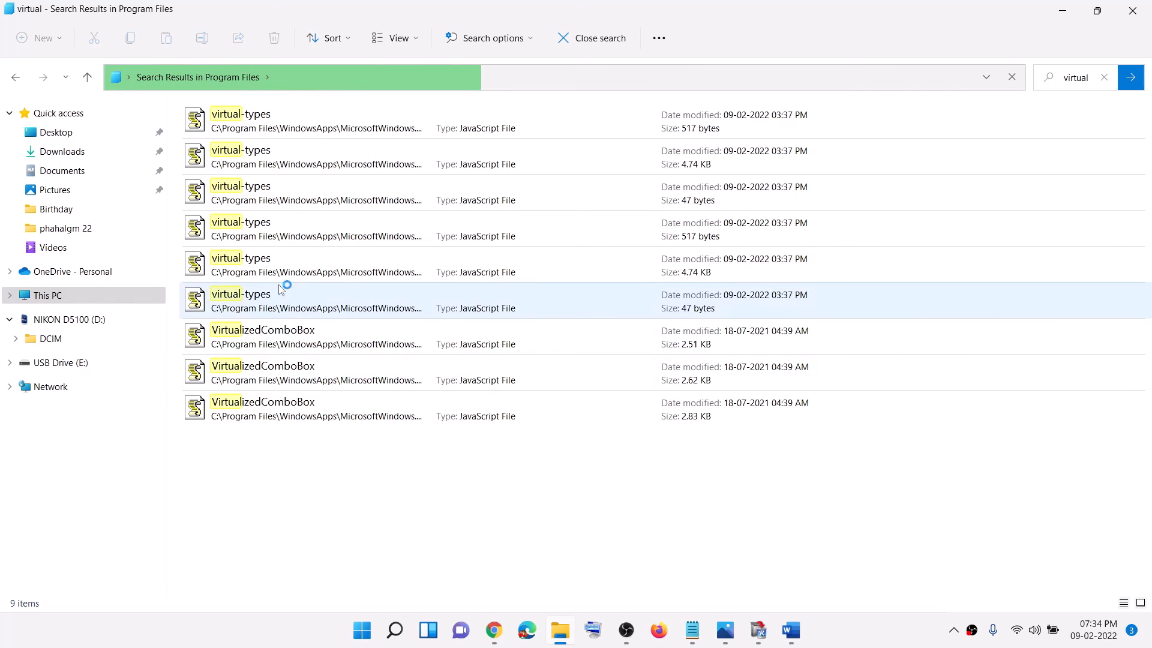
{"action": "right_click", "coordinate": [269, 342]}
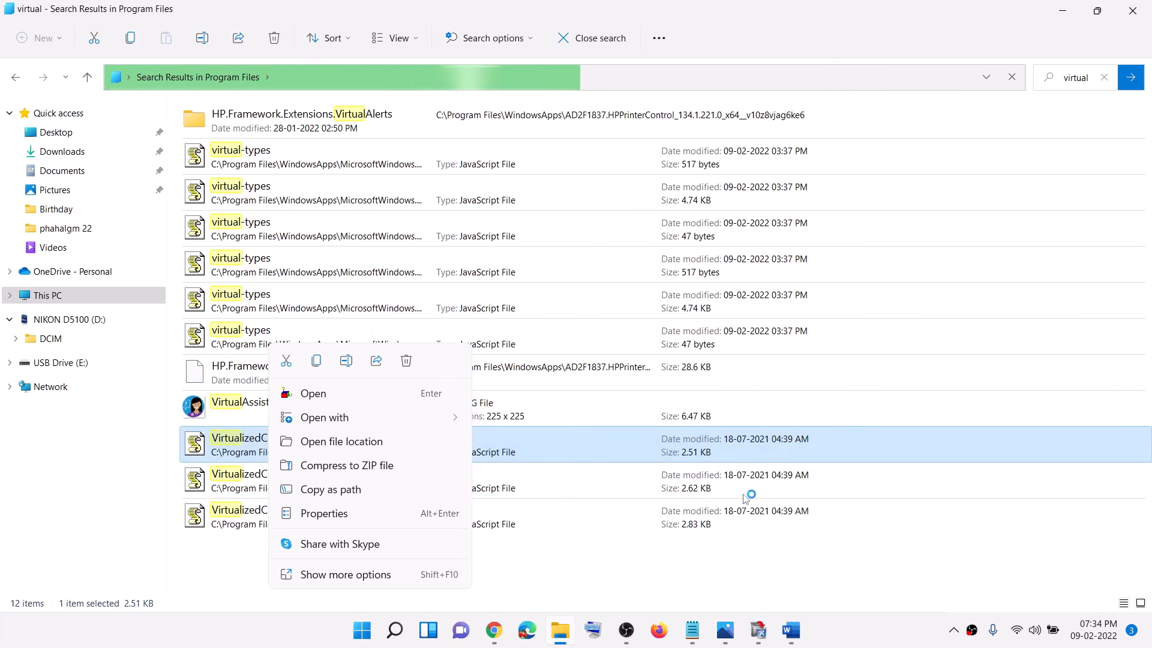
{"action": "left_click", "coordinate": [714, 557]}
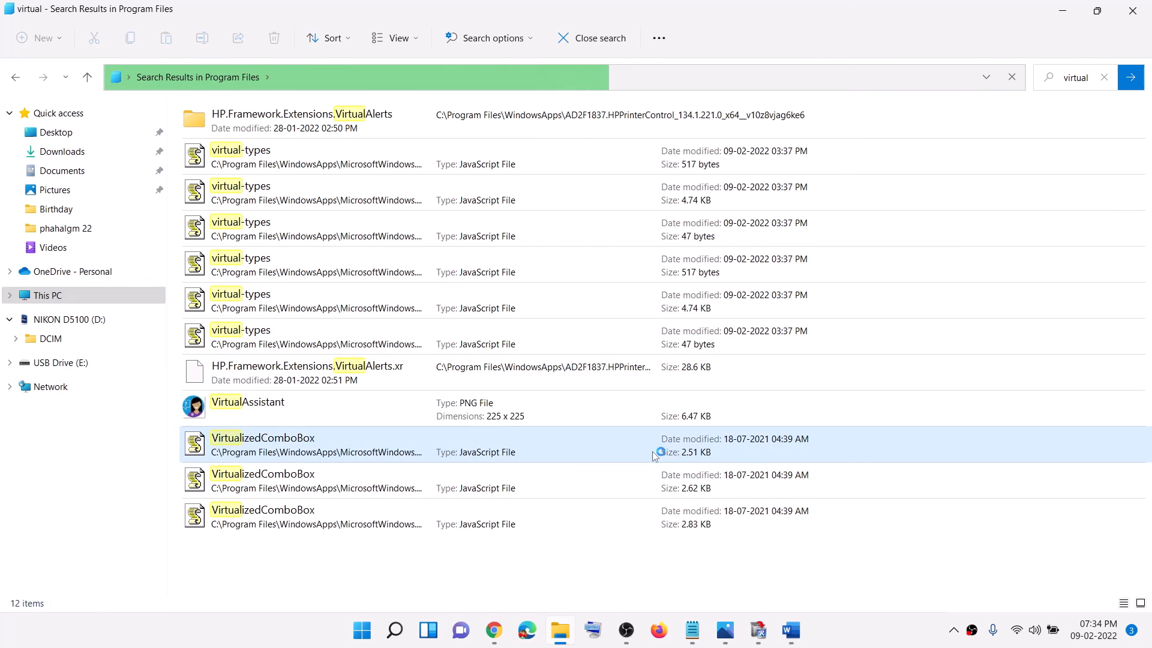
Review the VirtualBox upgrade error picture in Photos and the Start power options for restarting the PC
{"action": "left_click", "coordinate": [725, 631]}
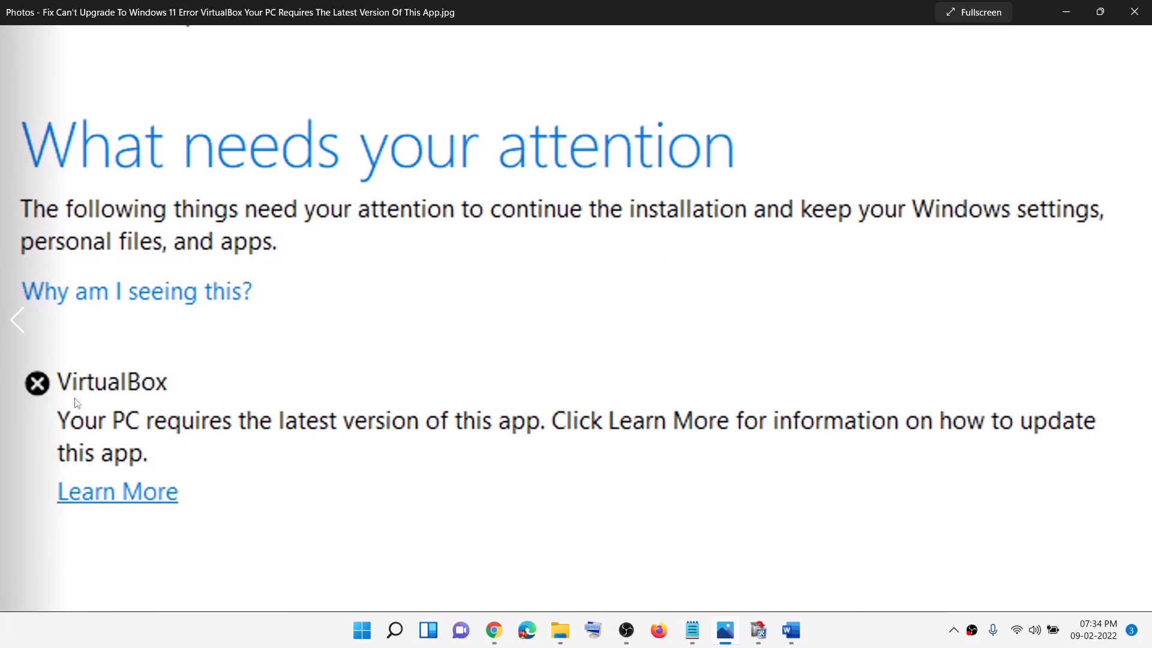
{"action": "left_click", "coordinate": [1066, 12]}
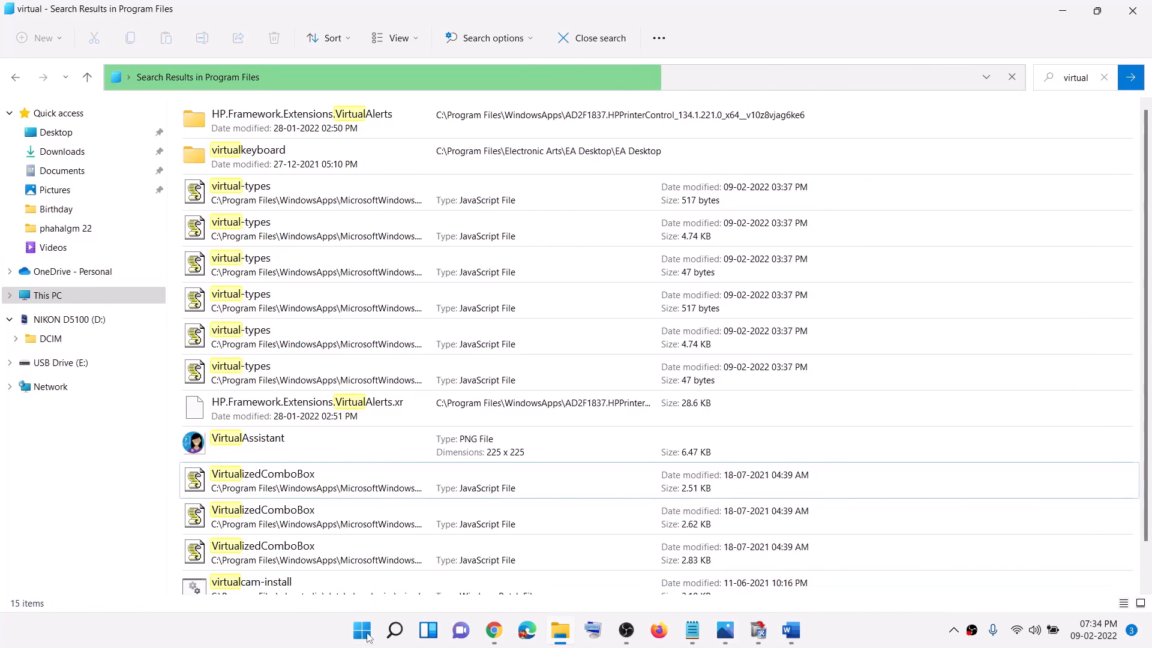
{"action": "key", "text": "super"}
{"action": "left_click", "coordinate": [762, 578]}
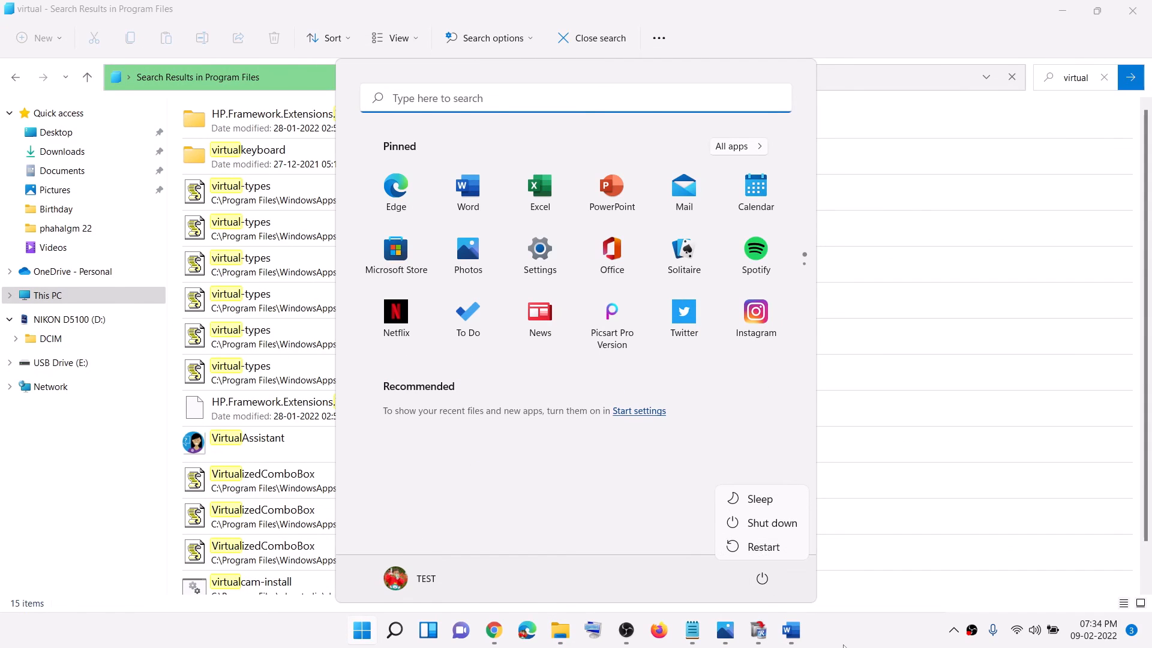
{"action": "left_click", "coordinate": [848, 634]}
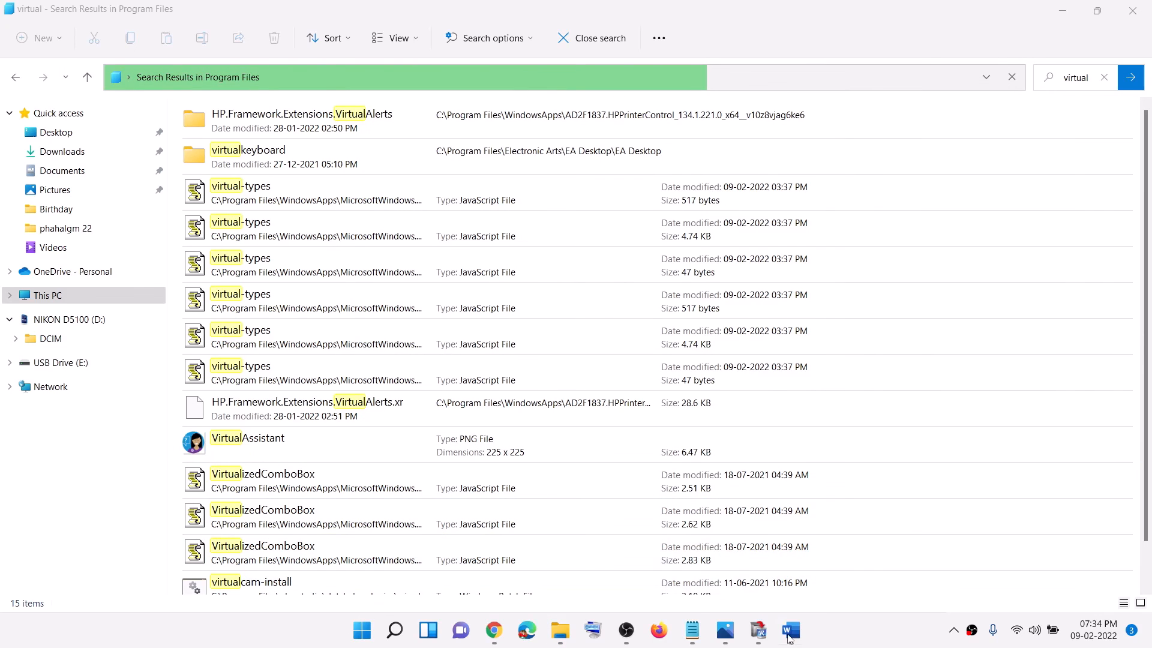
{"action": "mouse_move", "coordinate": [789, 636]}
{"action": "left_click", "coordinate": [725, 630]}
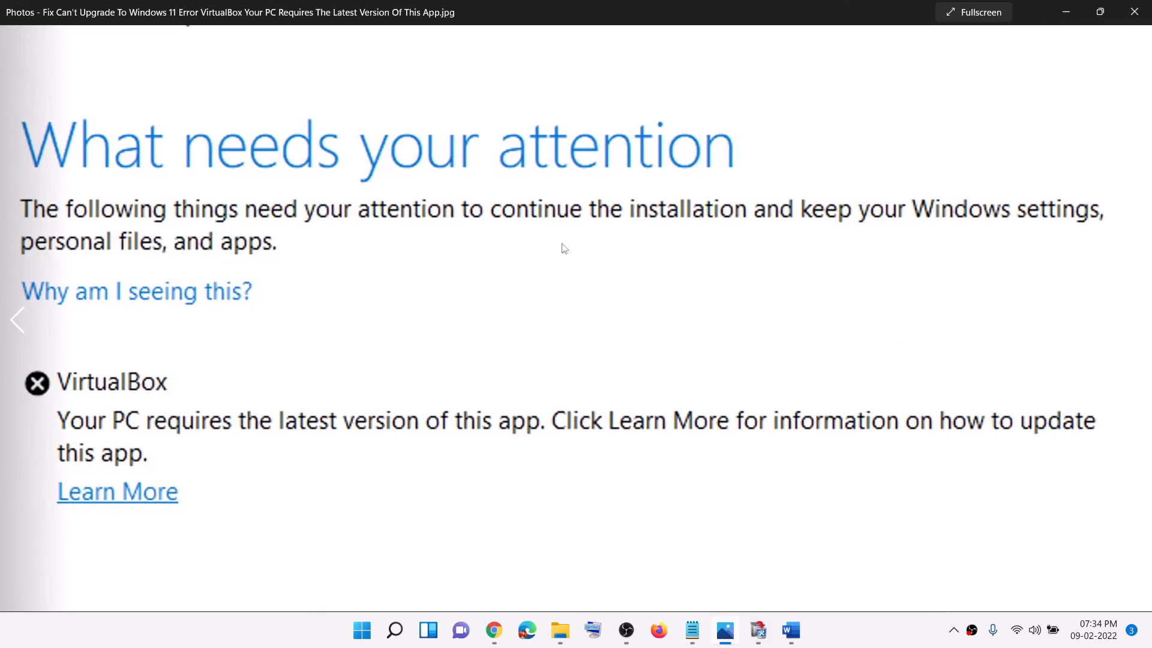